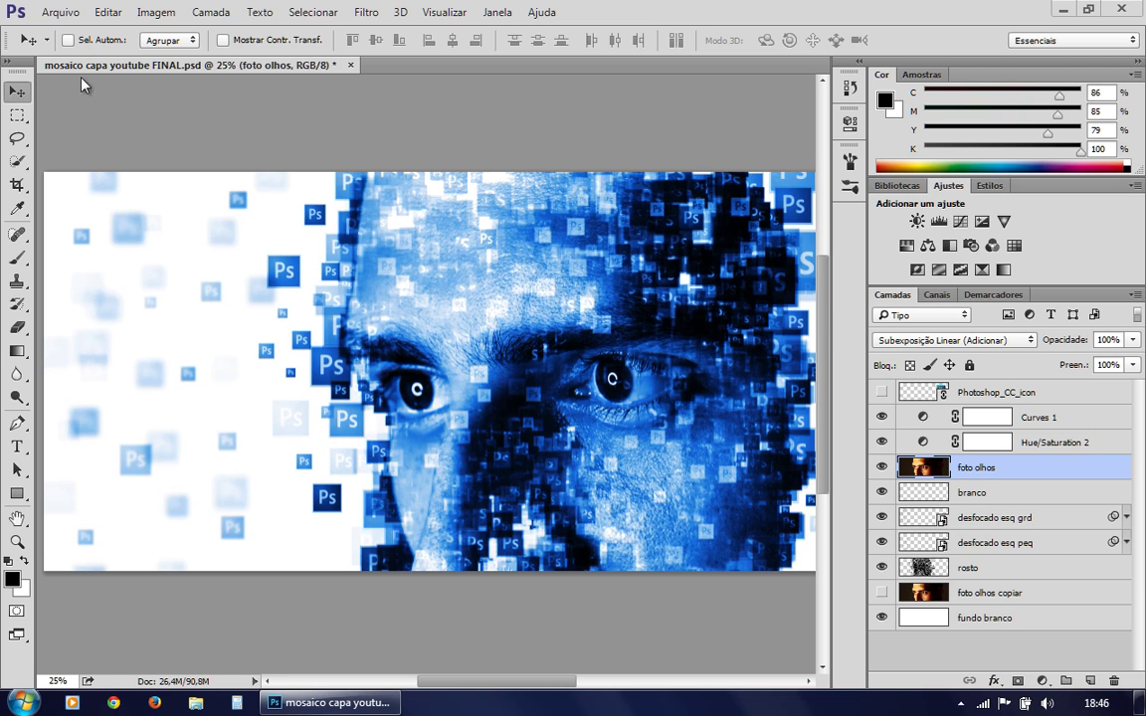
# - Open the image file foto olhos.jpg from the Efeito mosaico folder
pyautogui.click(61, 13)
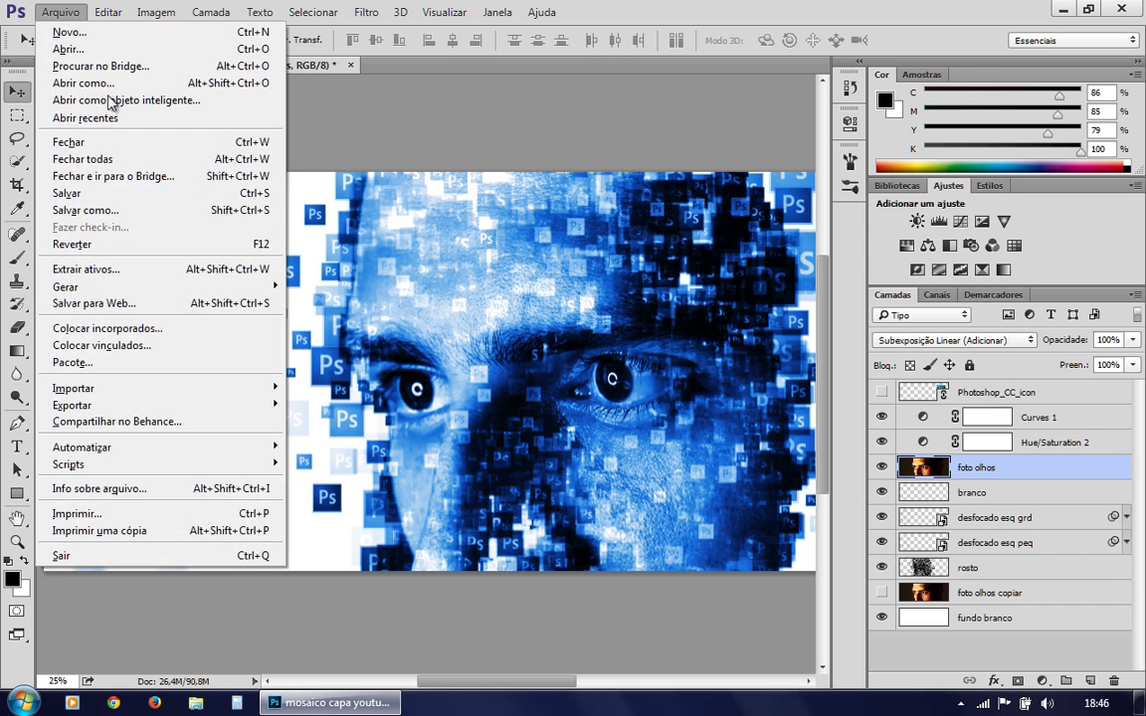
pyautogui.click(70, 49)
pyautogui.click(503, 263)
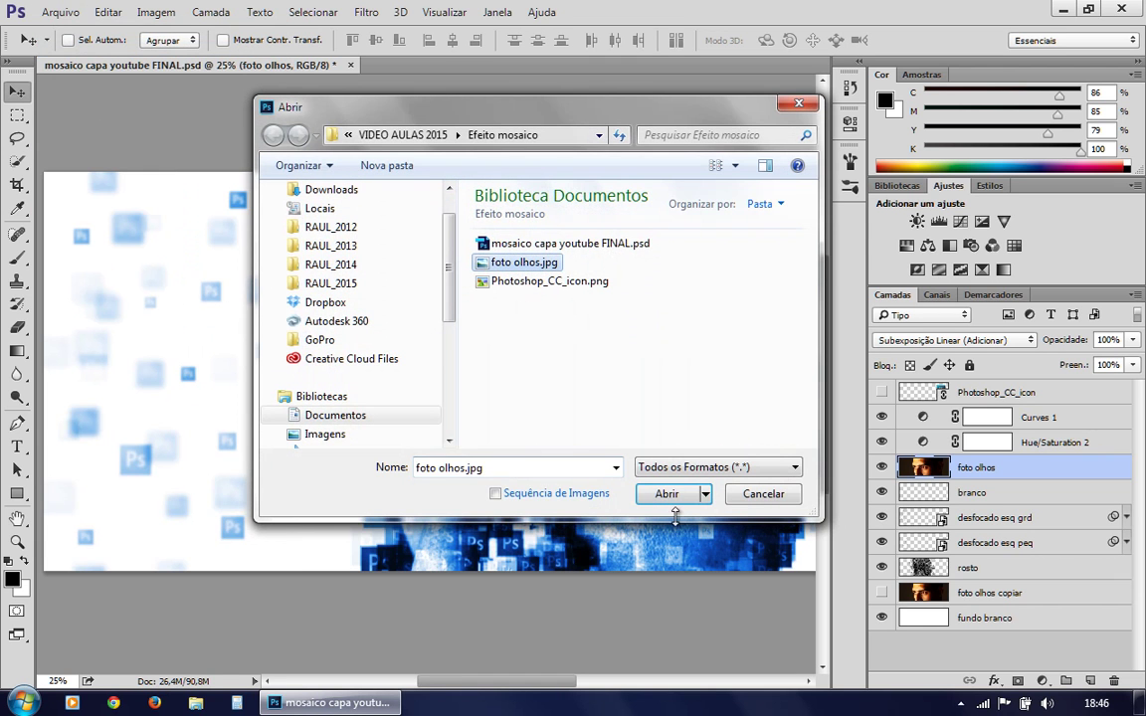
pyautogui.click(664, 494)
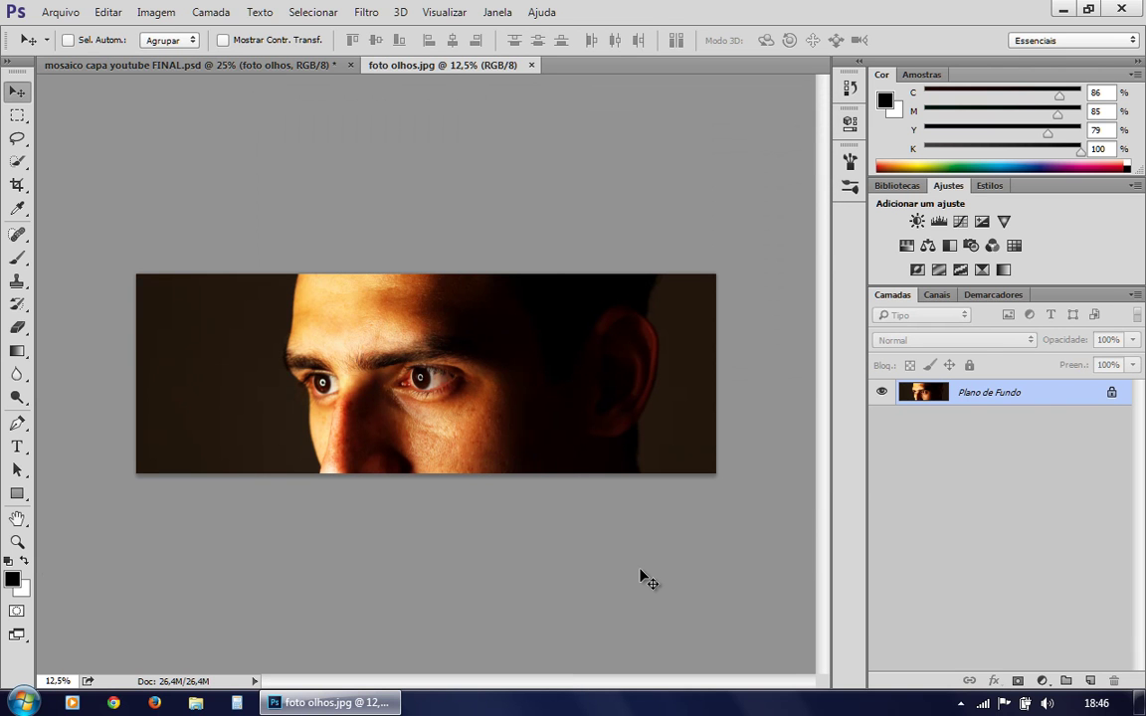
# - Convert the locked background into a regular layer named foto
pyautogui.doubleClick(1046, 398)
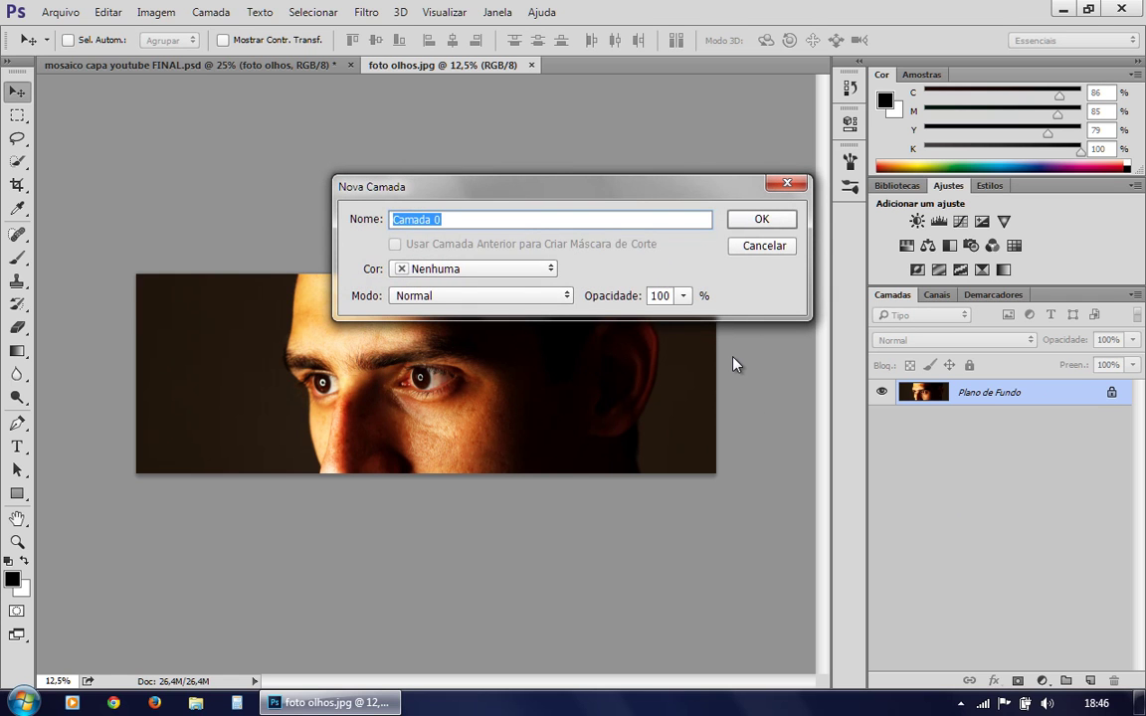
pyautogui.write('foto')
pyautogui.press('Return')
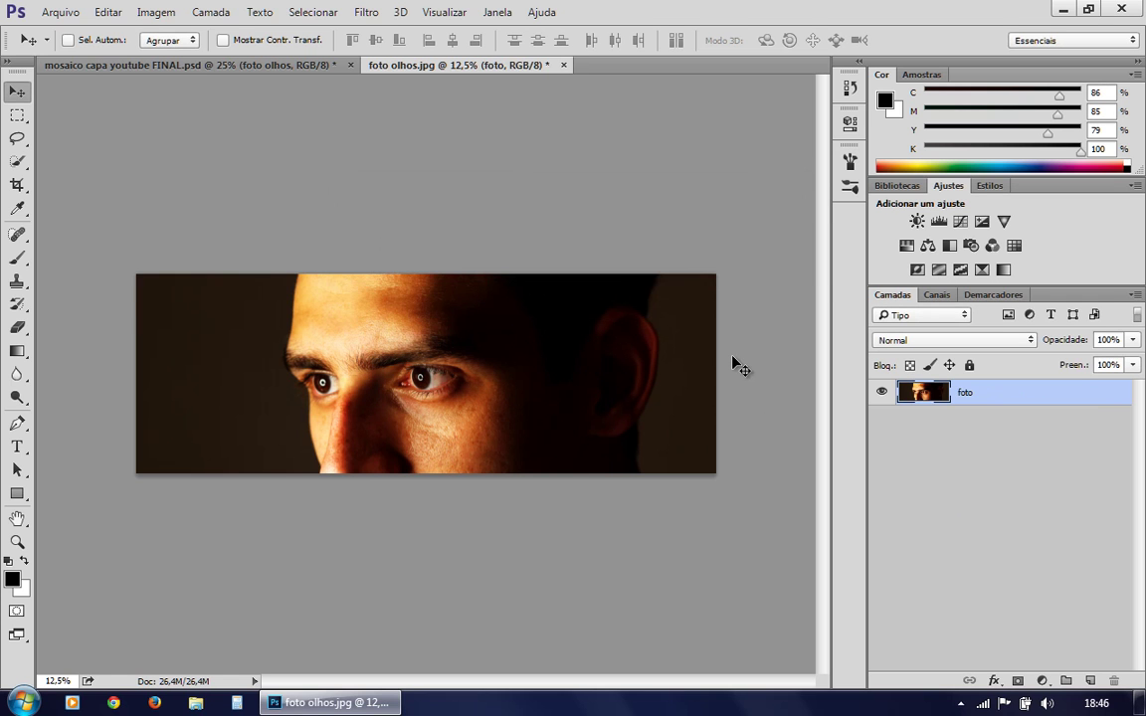
# - Add a layer named fundo beneath the foto layer and fill it with white
pyautogui.click(1090, 681)
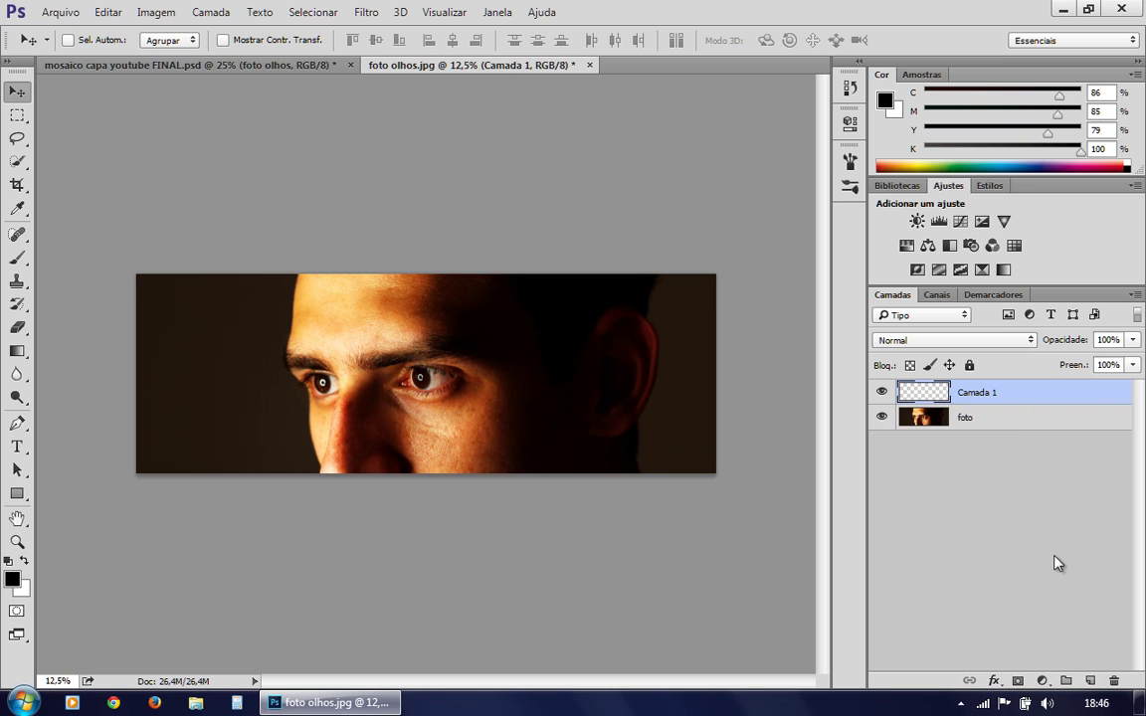
pyautogui.moveTo(996, 397); pyautogui.dragTo(982, 451)
pyautogui.doubleClick(980, 423)
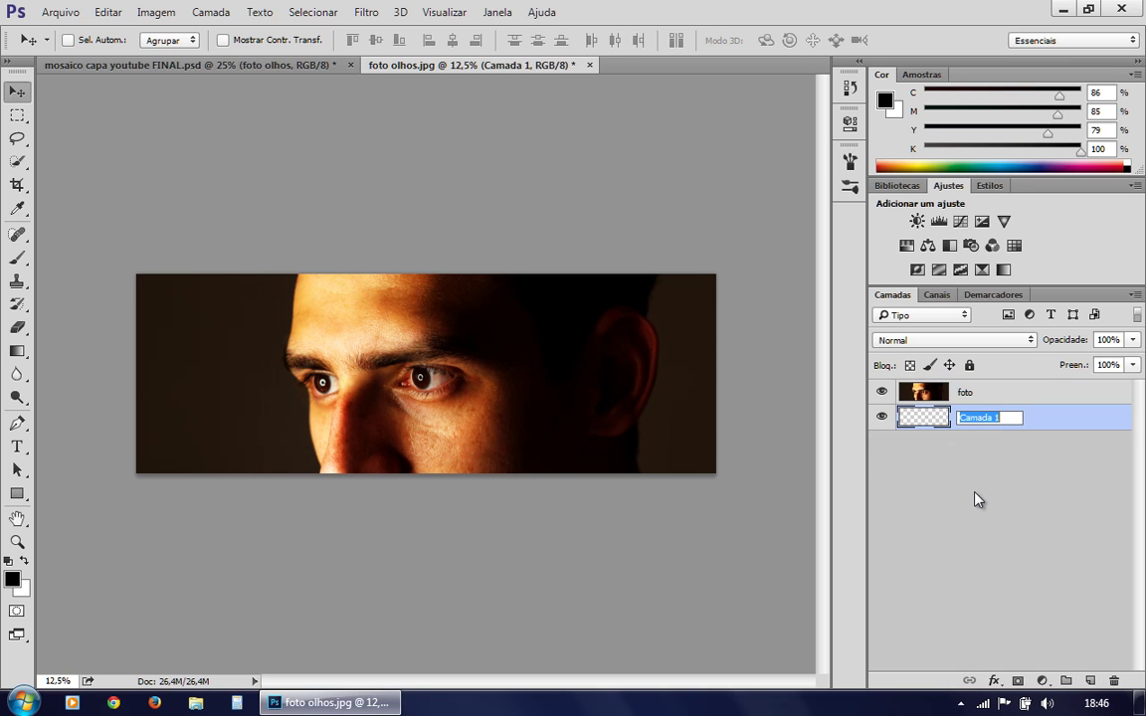
pyautogui.write('fundo')
pyautogui.press('Return')
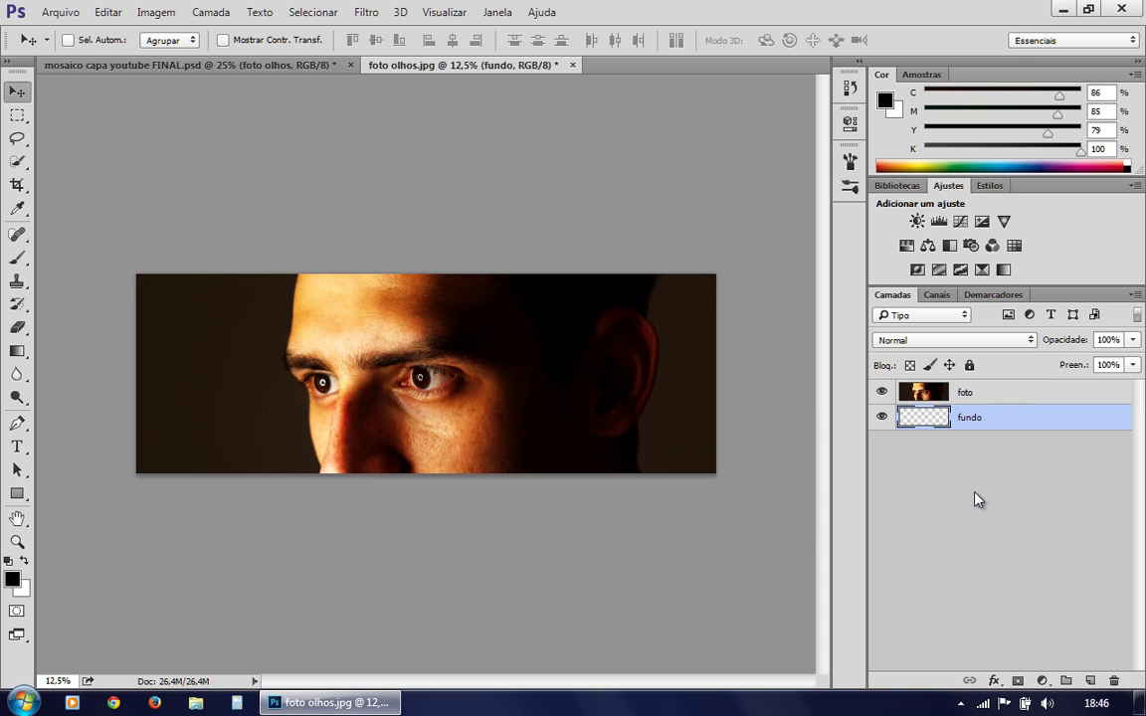
pyautogui.hotkey('ctrl', 'Delete')
pyautogui.click(1002, 394)
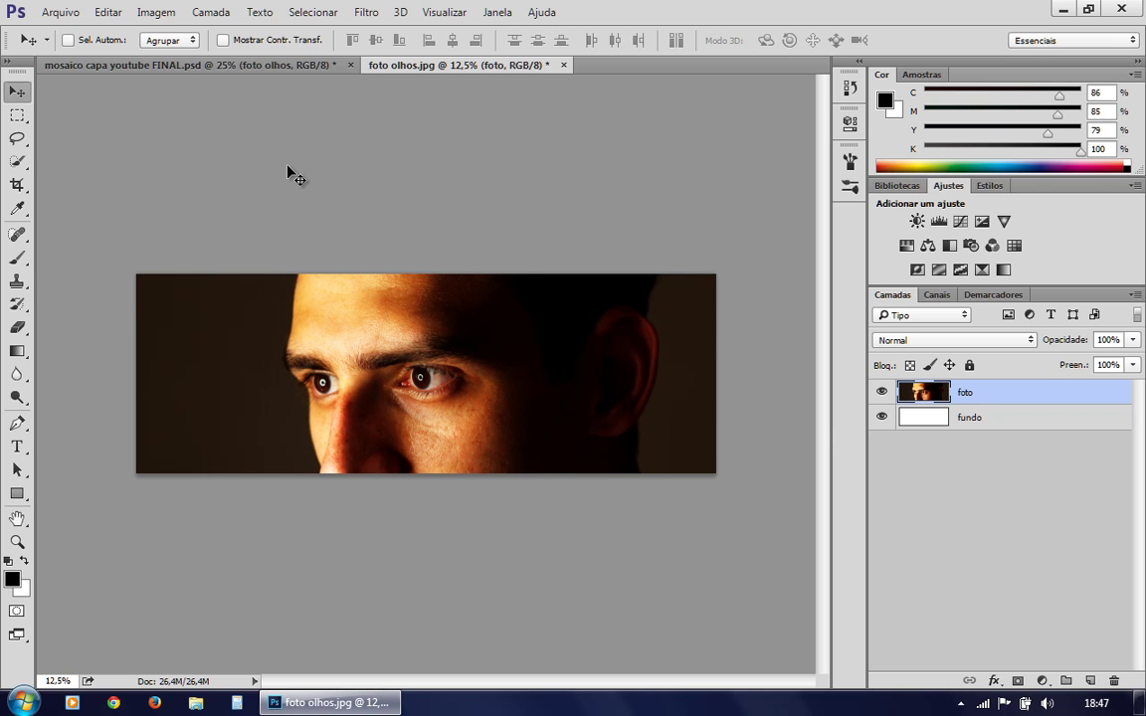
# - Copy the Hue/Saturation 2 adjustment layer from mosaico capa youtube FINAL.psd into foto olhos.jpg, above the foto layer
pyautogui.click(217, 68)
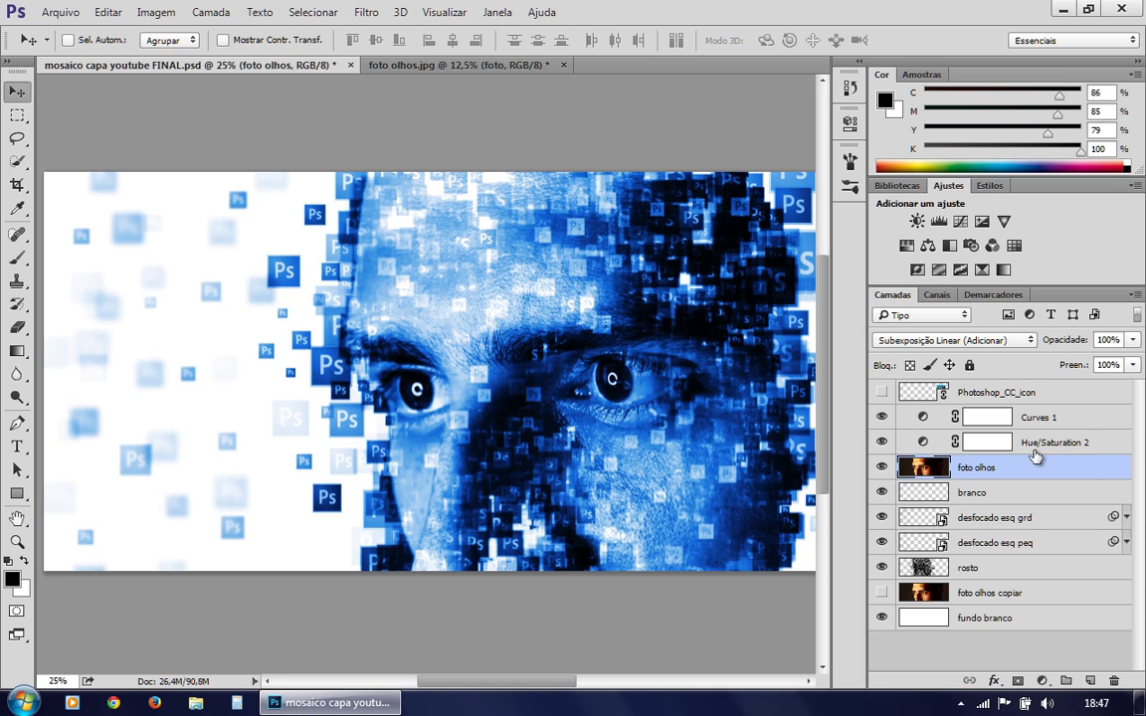
pyautogui.click(993, 447)
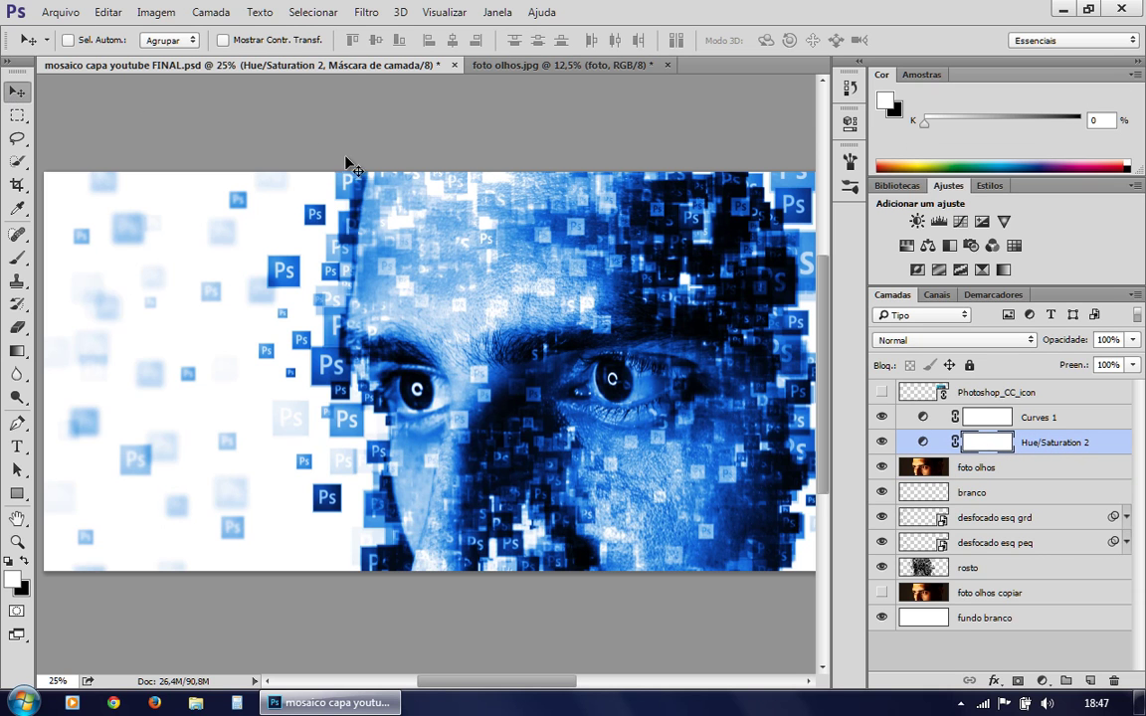
pyautogui.moveTo(393, 211); pyautogui.dragTo(493, 358)
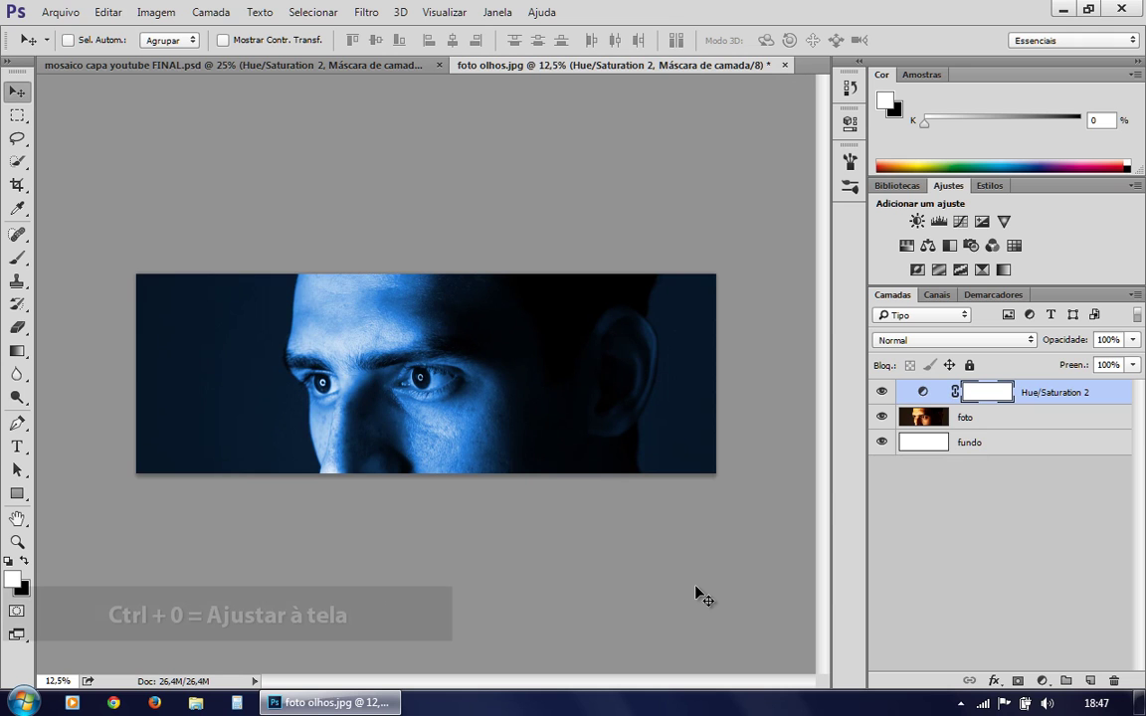
pyautogui.hotkey('ctrl', '0')
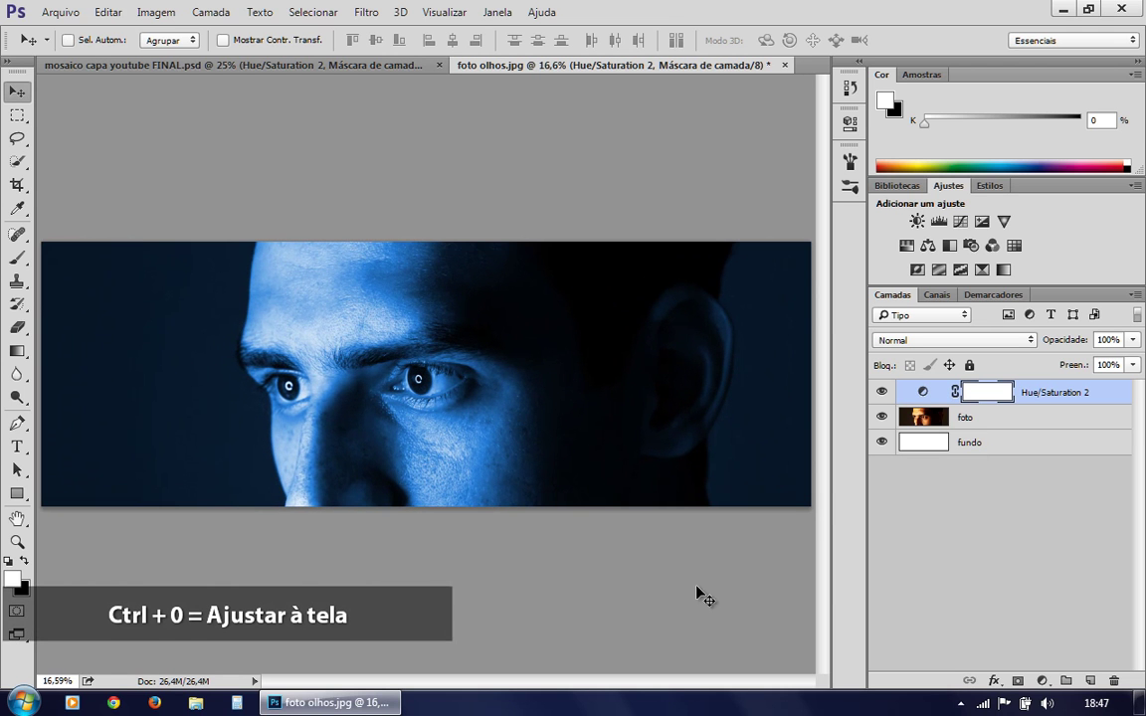
# - Review the settings of the Hue/Saturation 2 adjustment layer
pyautogui.click(923, 393)
pyautogui.doubleClick(923, 393)
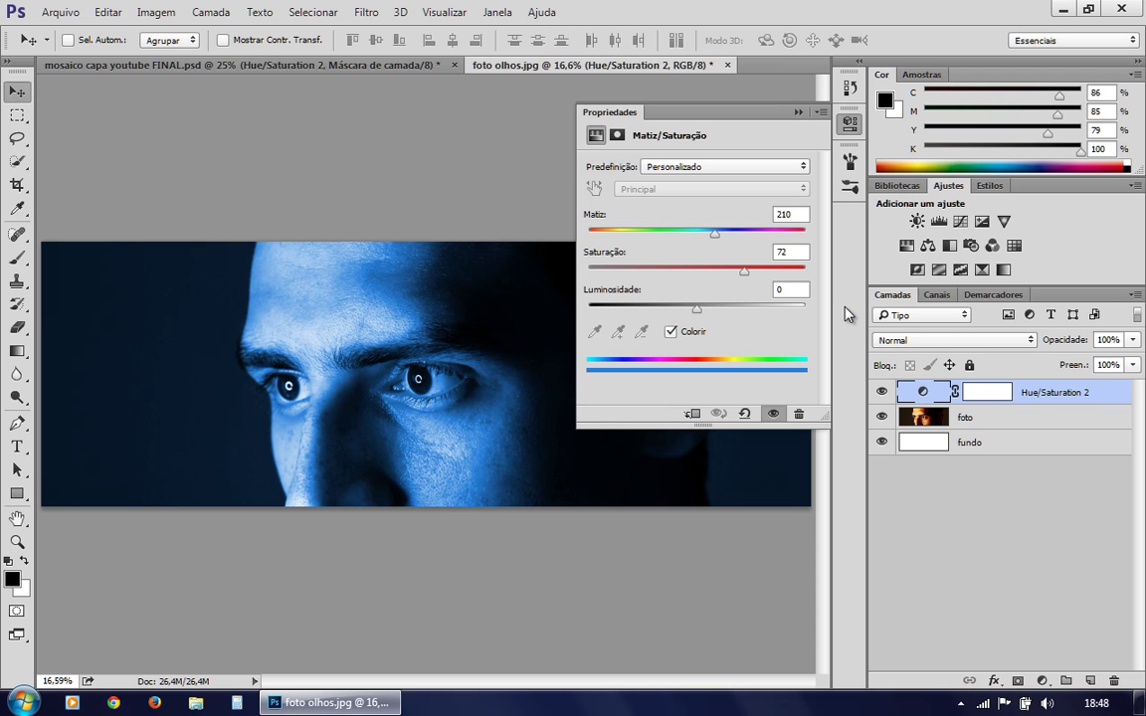
pyautogui.click(849, 123)
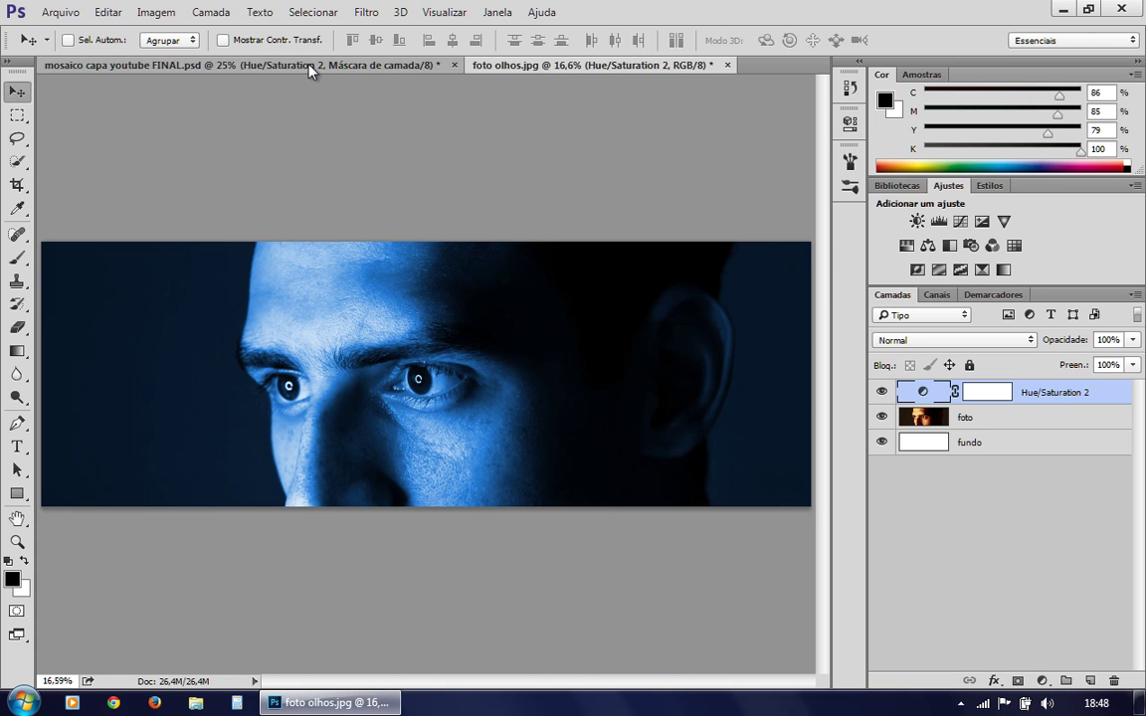
# - Copy the Curves 1 adjustment layer from mosaico capa youtube FINAL.psd to the top of the foto olhos.jpg layer stack
pyautogui.click(280, 62)
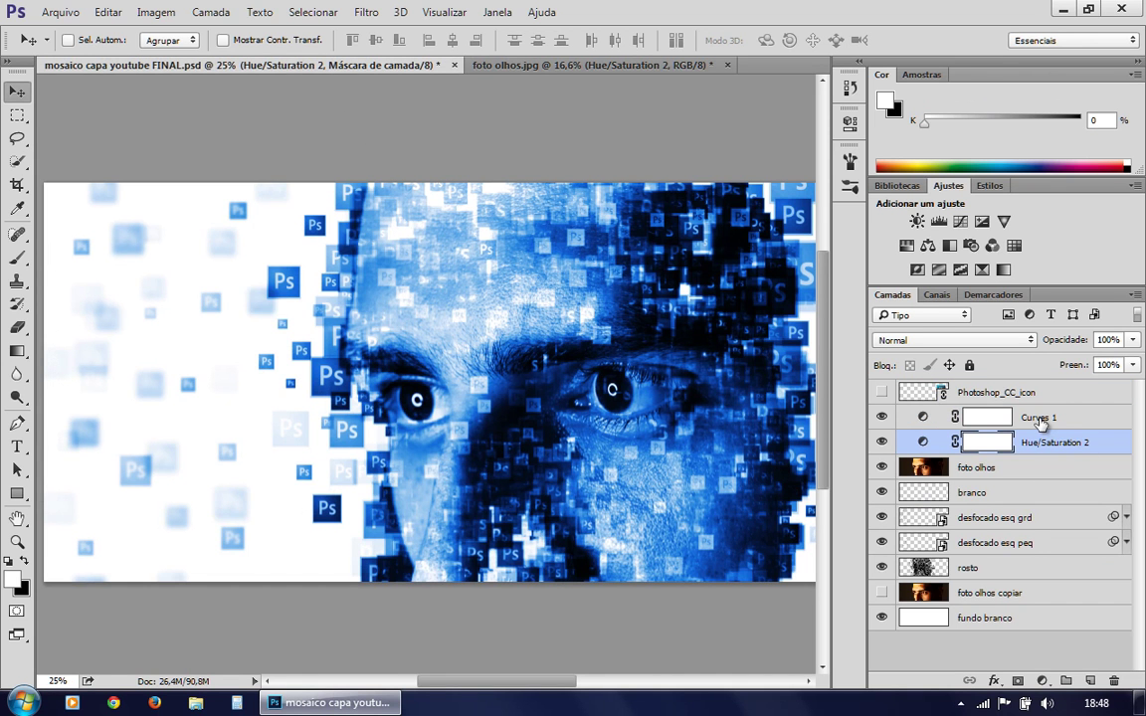
pyautogui.click(1039, 418)
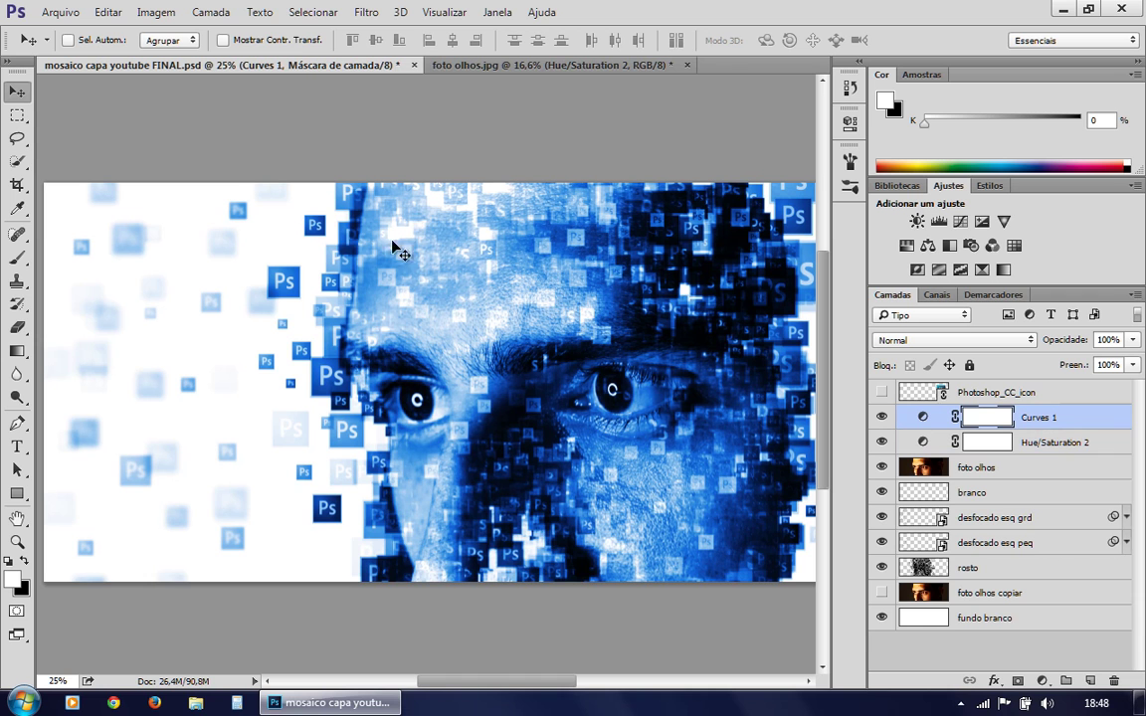
pyautogui.moveTo(430, 239); pyautogui.dragTo(473, 331)
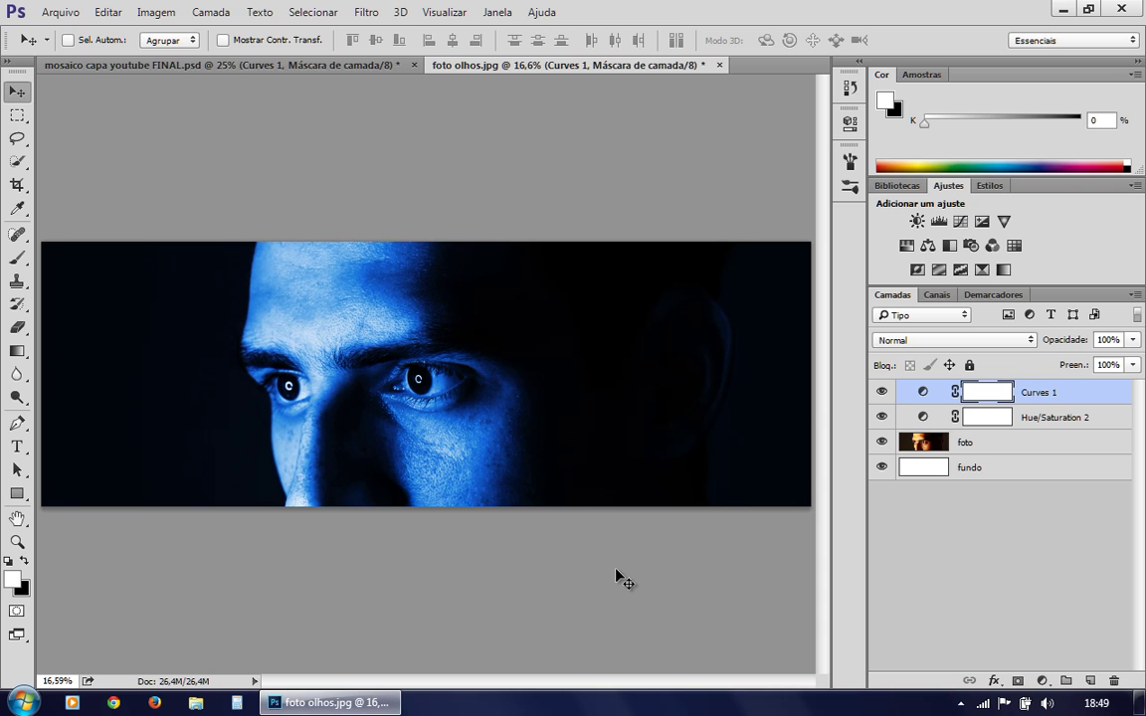
# - Set the foto layer's blend mode to Subexposição Linear (Adicionar)
pyautogui.click(995, 449)
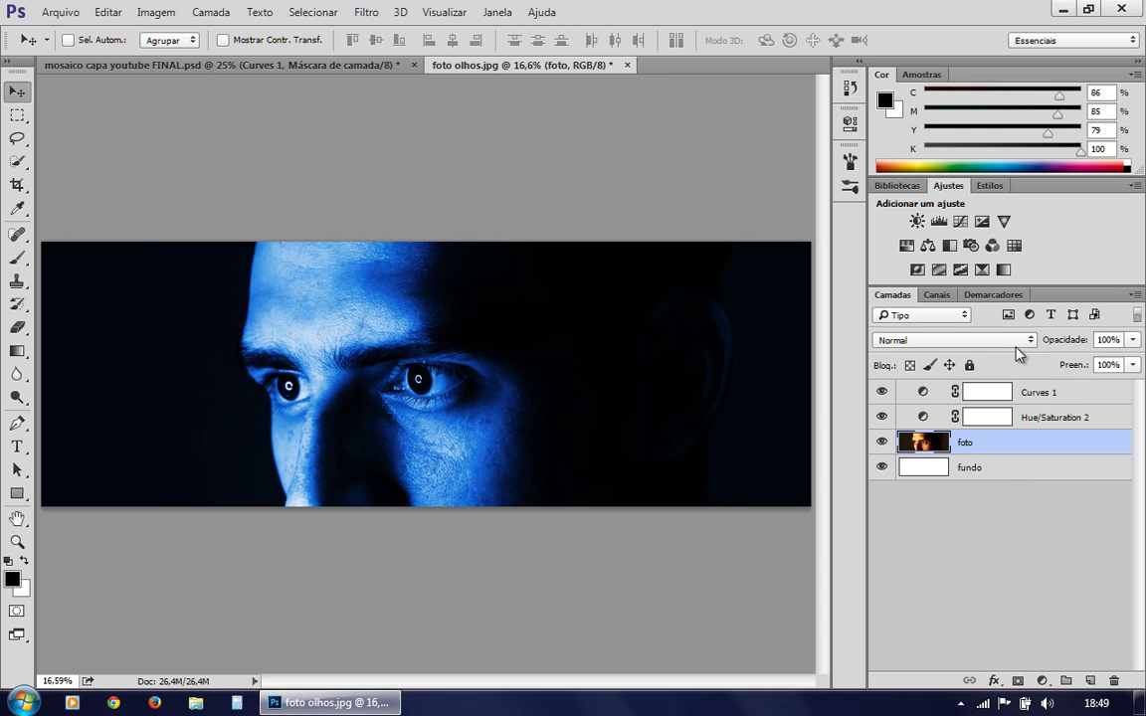
pyautogui.click(1017, 343)
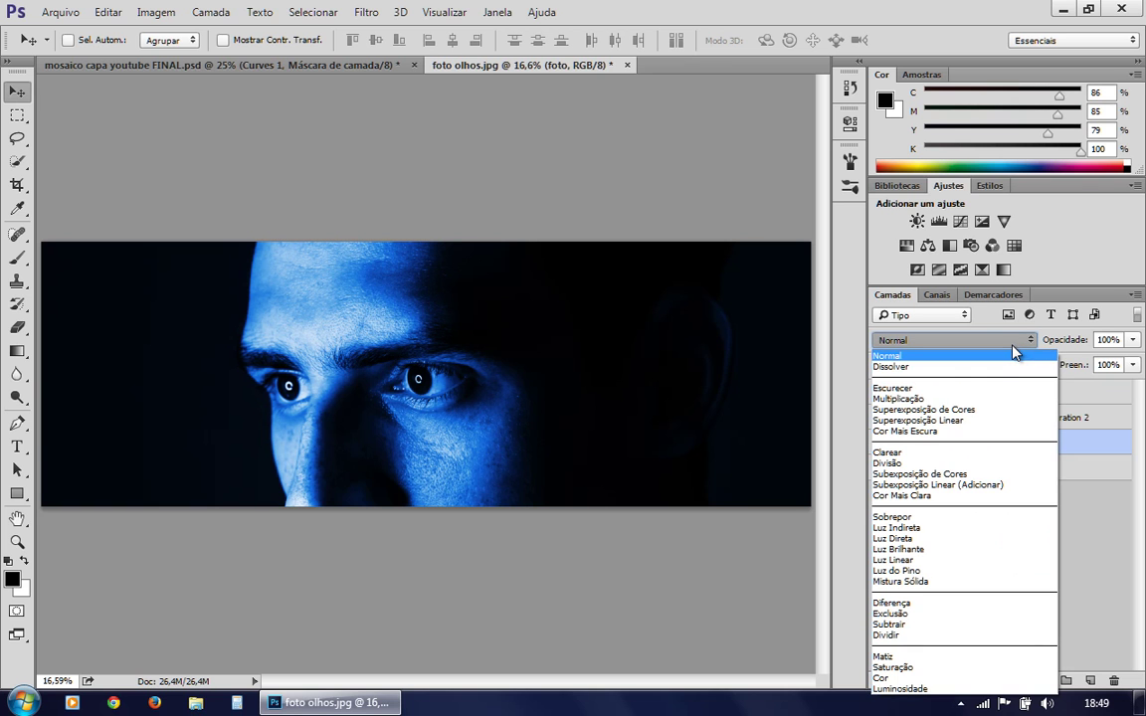
pyautogui.click(965, 491)
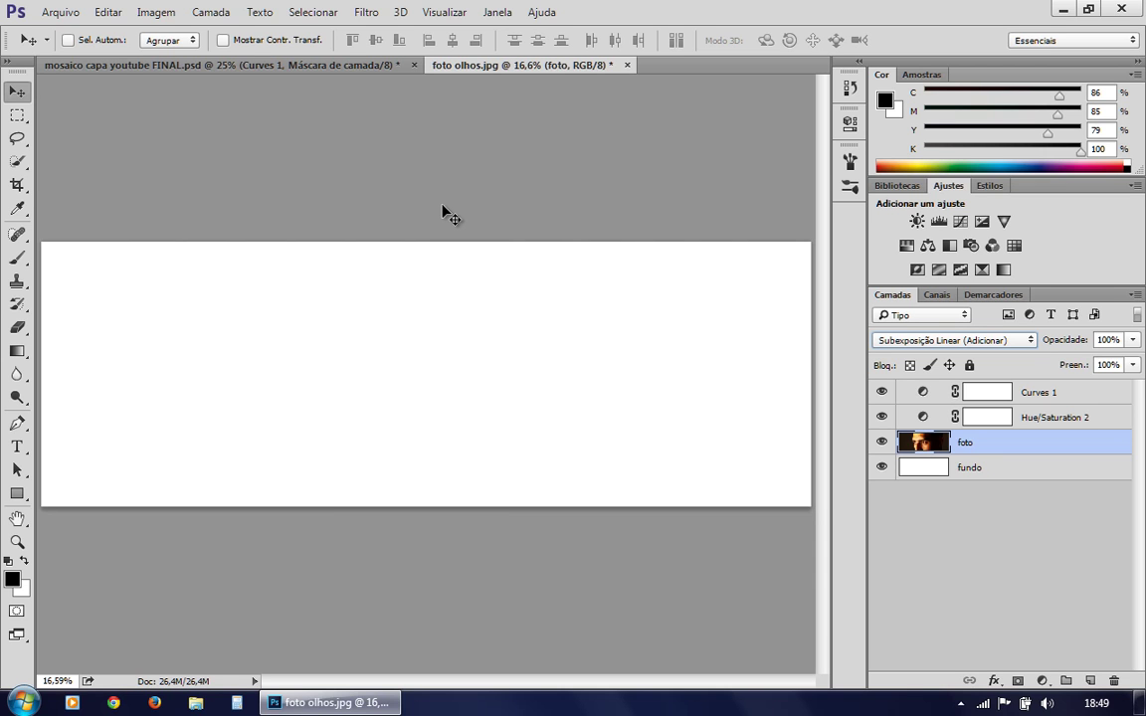
# - Check the blend mode of the foto olhos layer in mosaico capa youtube FINAL.psd, returning to foto olhos.jpg
pyautogui.click(305, 68)
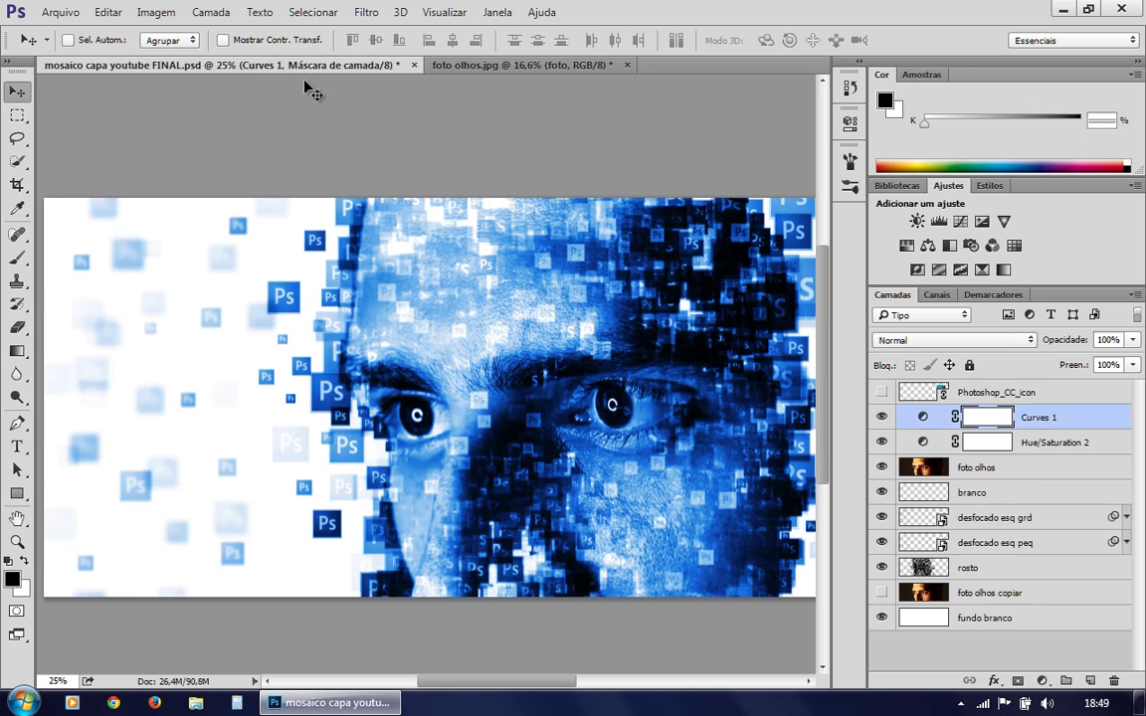
pyautogui.click(1001, 473)
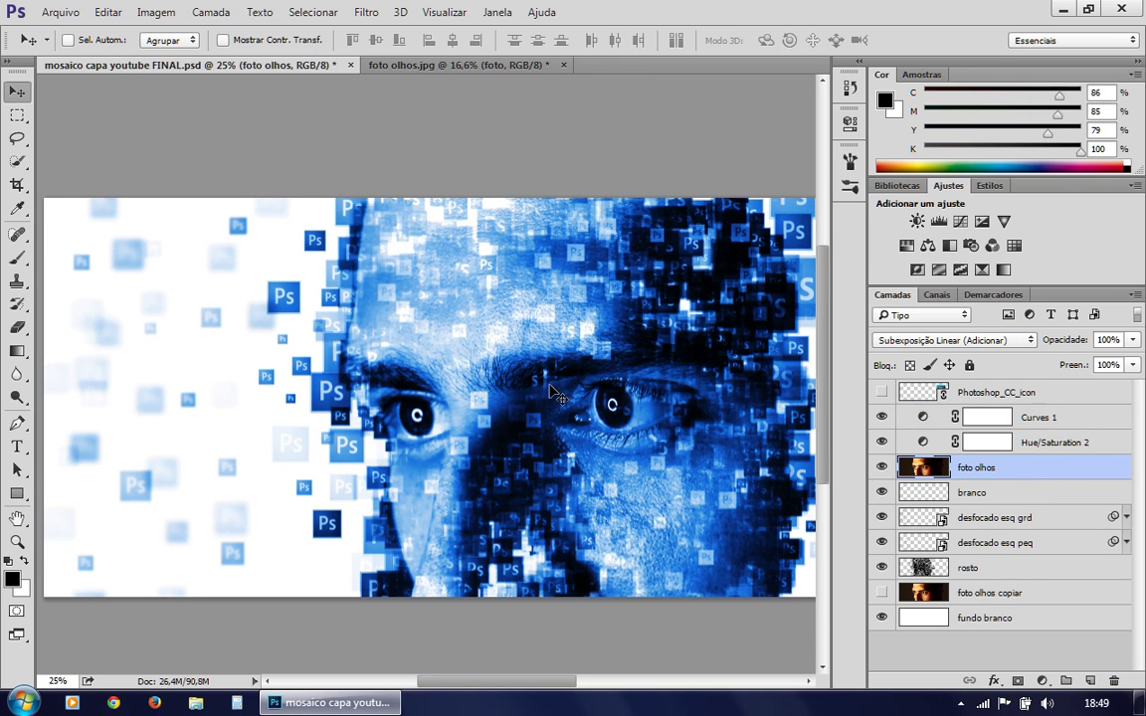
pyautogui.click(388, 63)
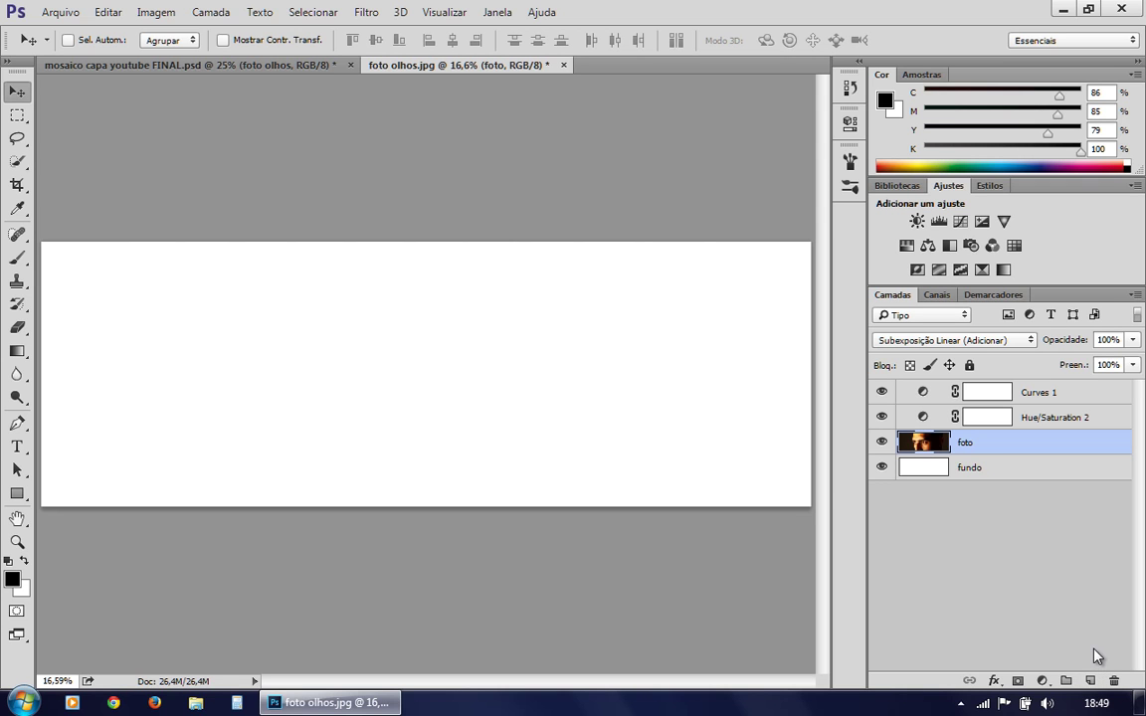
# - Add a new layer named pincel directly below the foto layer
pyautogui.press('ctrl')
pyautogui.keyDown('ctrl'); pyautogui.click(1090, 682); pyautogui.keyUp('ctrl')
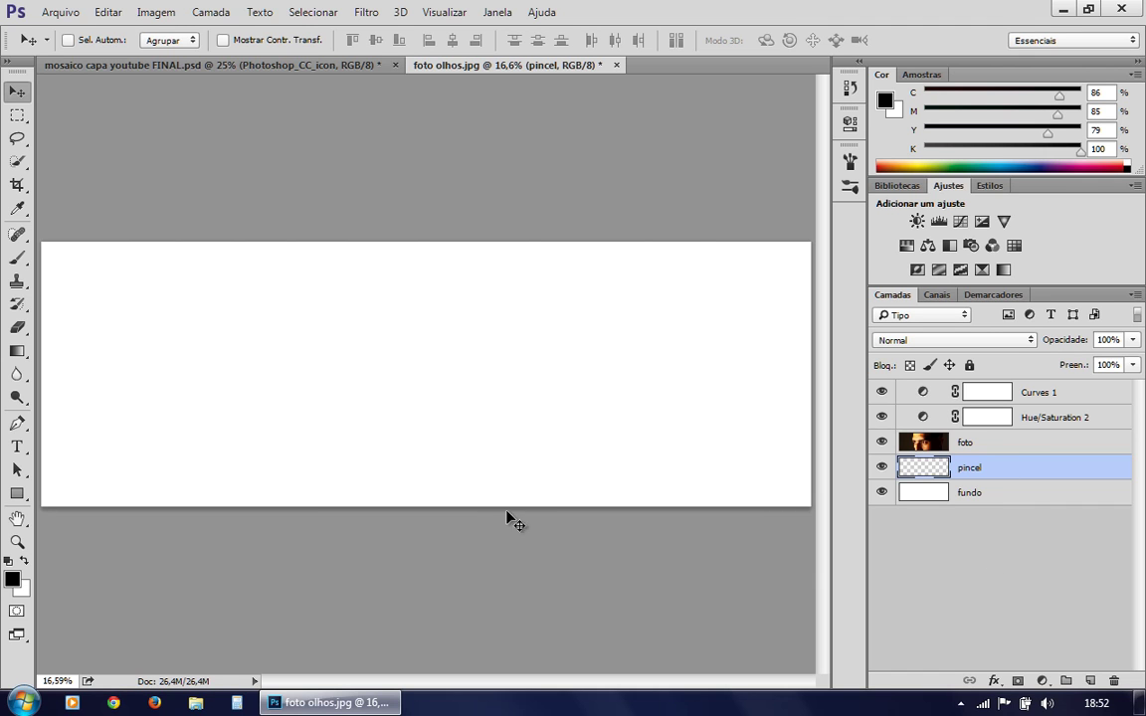
# - In mosaico capa youtube FINAL.psd, show the Photoshop_CC_icon layer and load the icon's outline as a selection
pyautogui.click(219, 64)
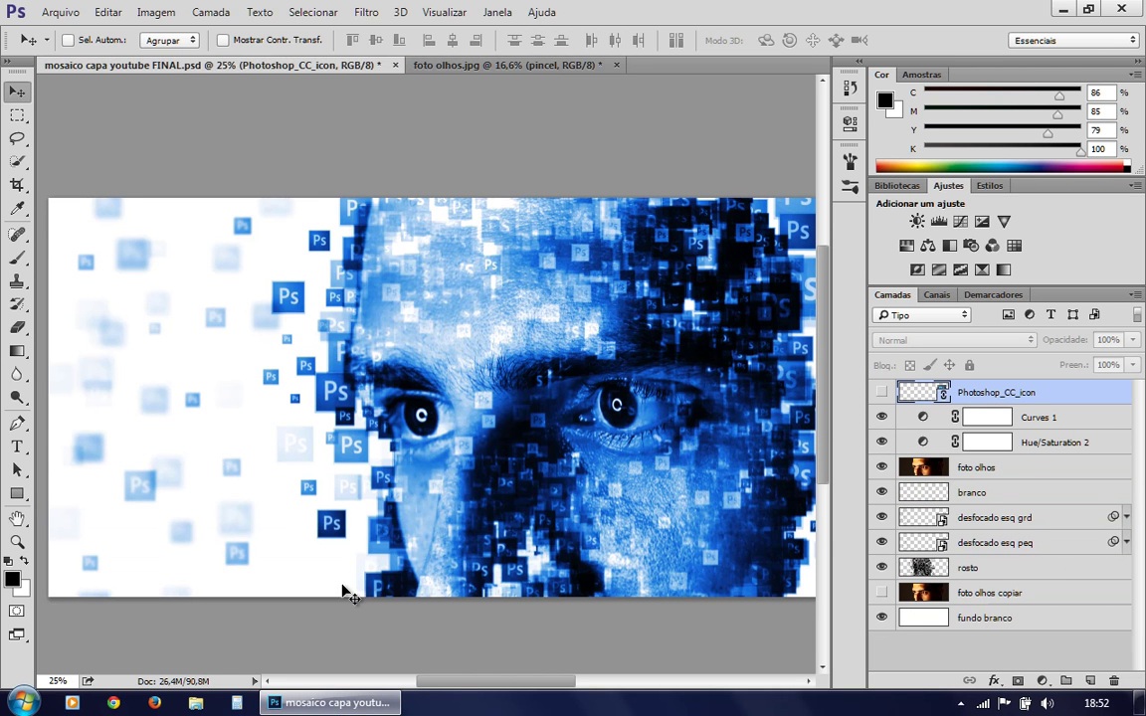
pyautogui.moveTo(473, 683); pyautogui.dragTo(593, 692)
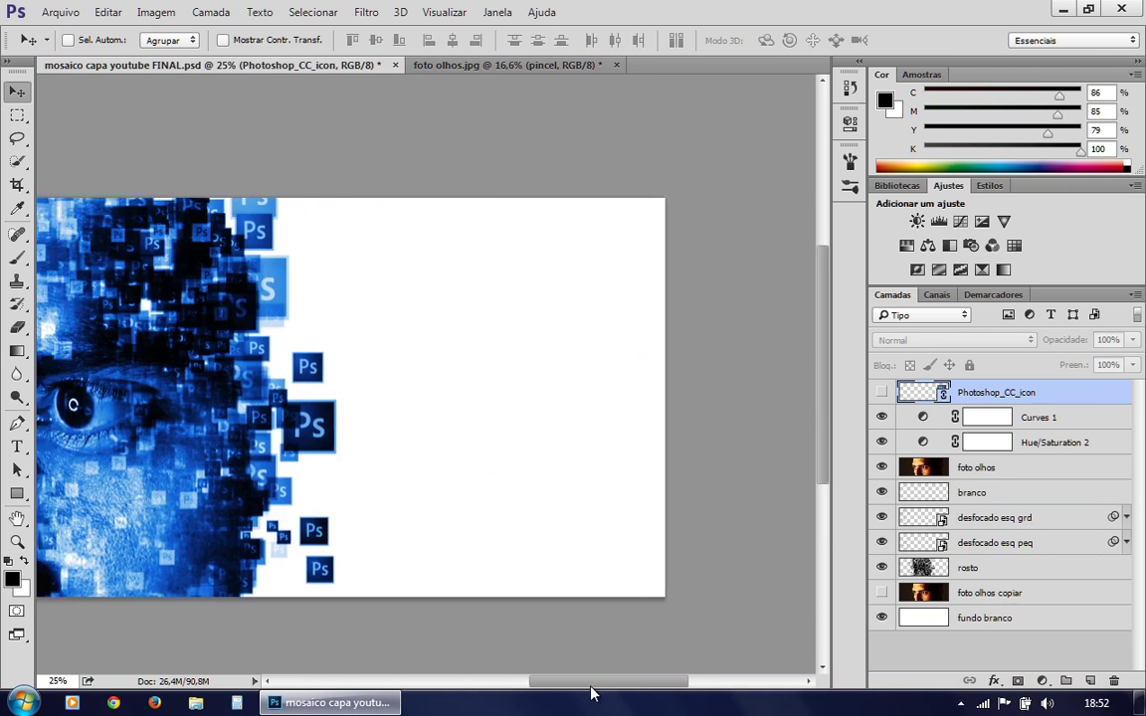
pyautogui.click(881, 393)
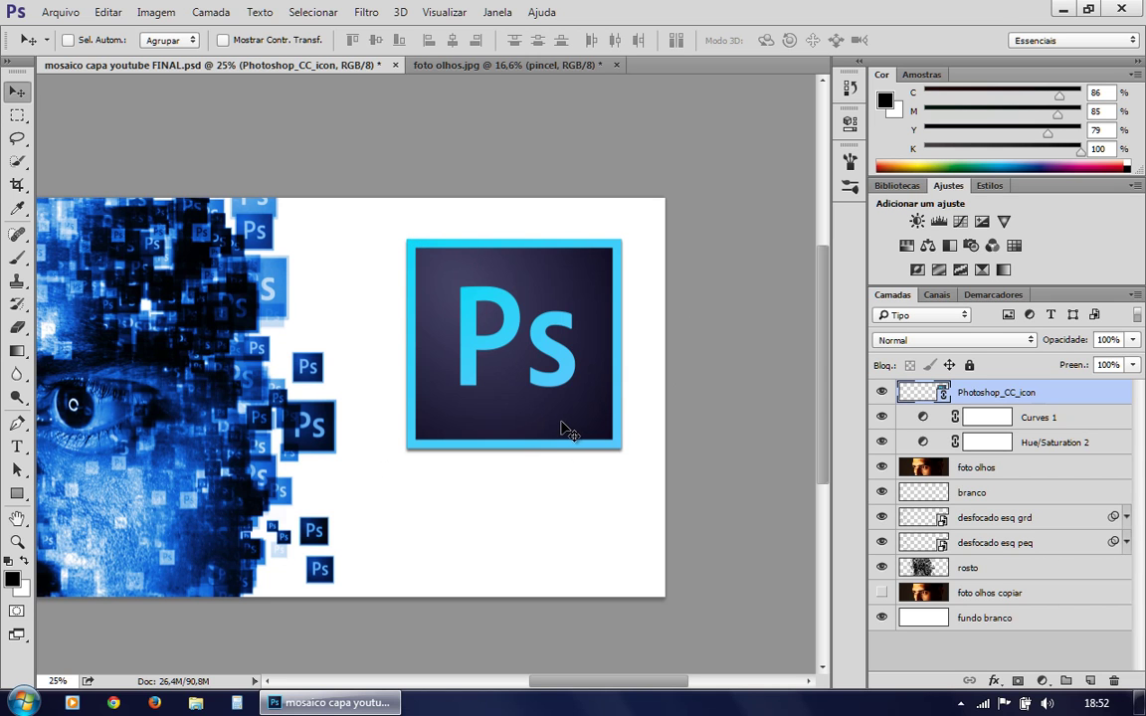
pyautogui.moveTo(557, 429); pyautogui.dragTo(398, 481)
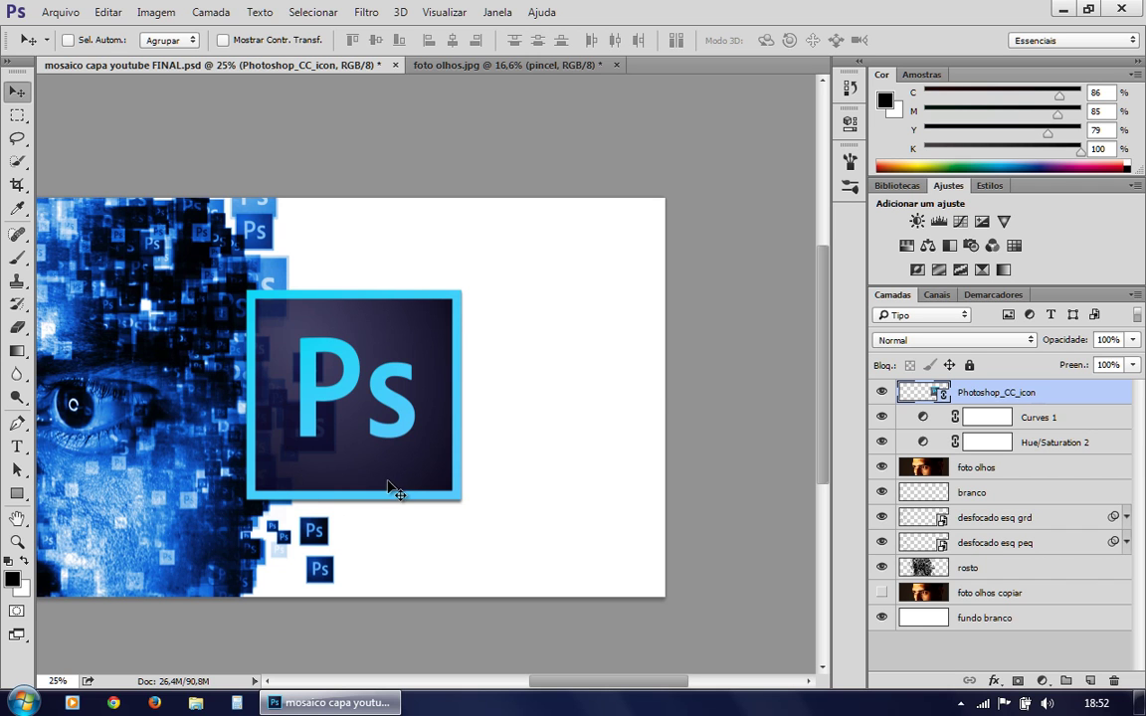
pyautogui.moveTo(361, 481); pyautogui.dragTo(522, 431)
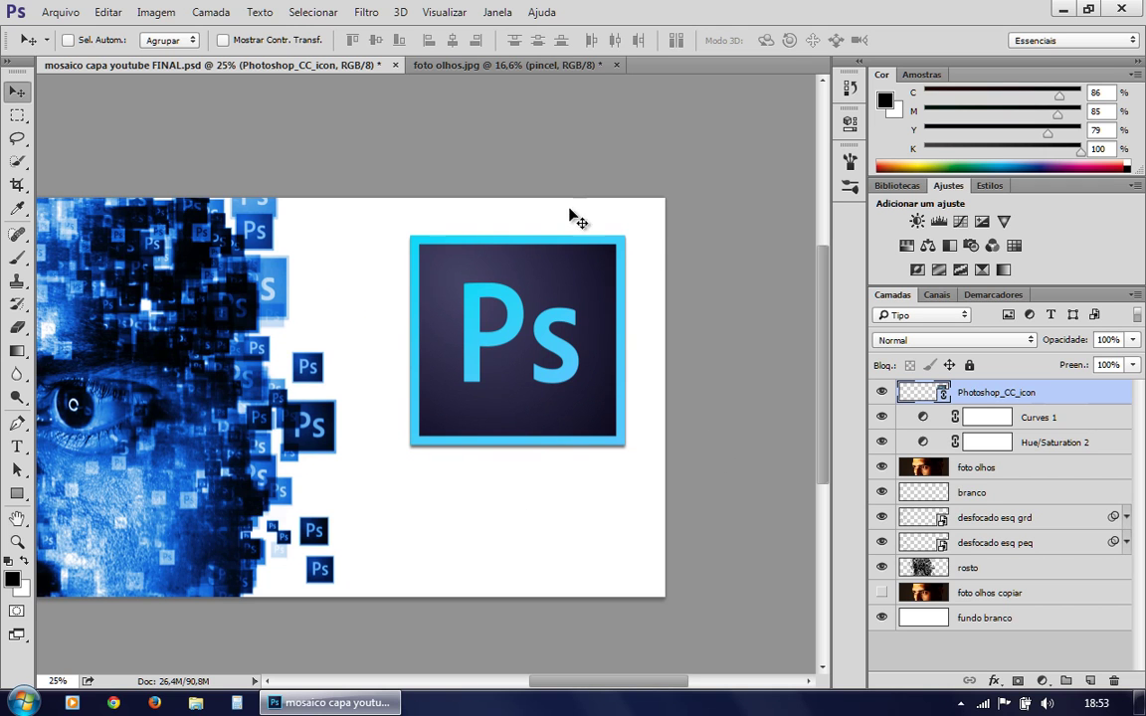
pyautogui.press('ctrl')
pyautogui.keyDown('ctrl'); pyautogui.click(925, 394); pyautogui.keyUp('ctrl')
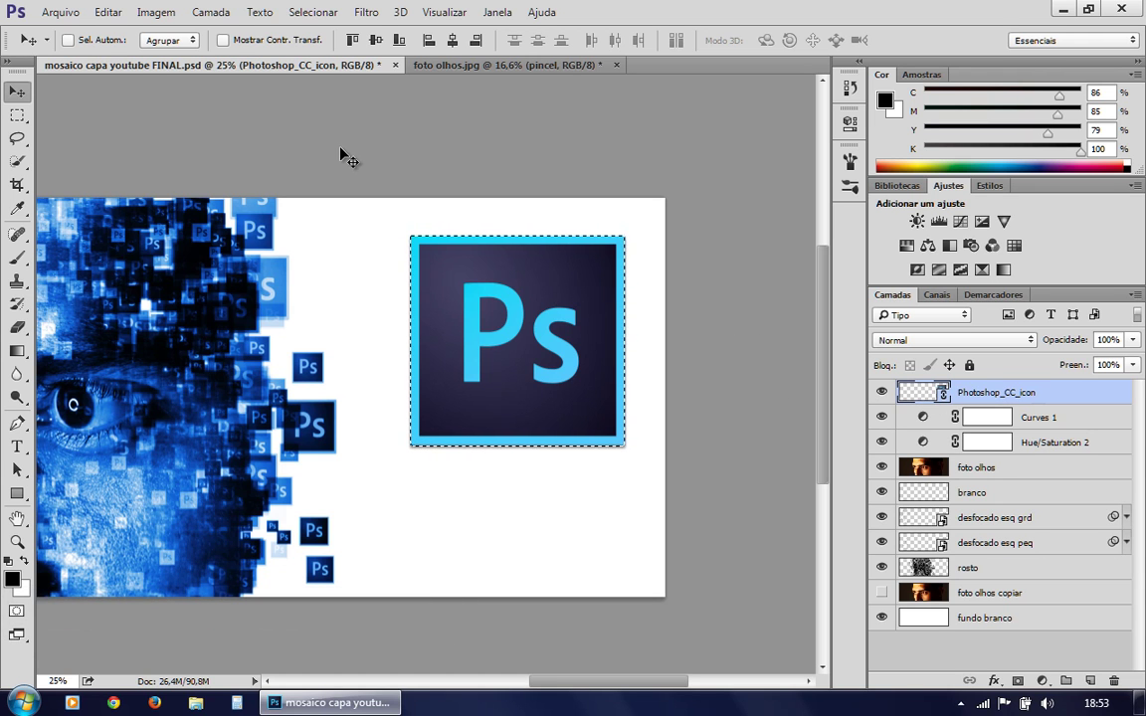
# - Try to define a brush preset named "ps icone" from the selected icon
pyautogui.click(112, 13)
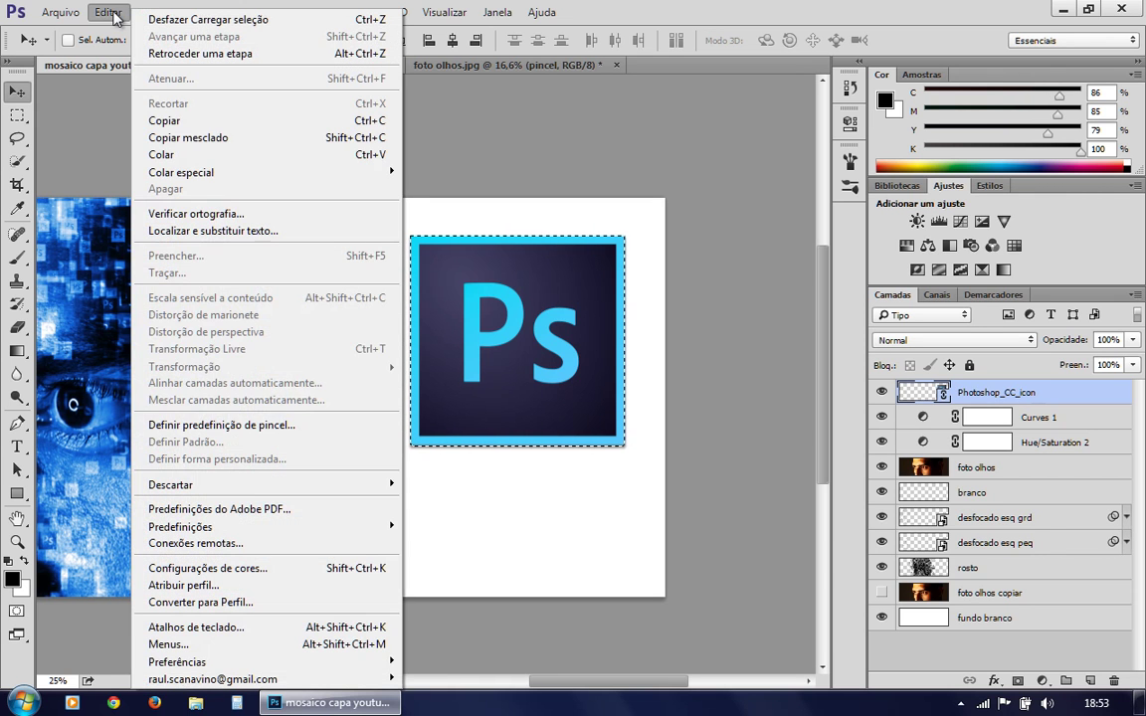
pyautogui.click(271, 435)
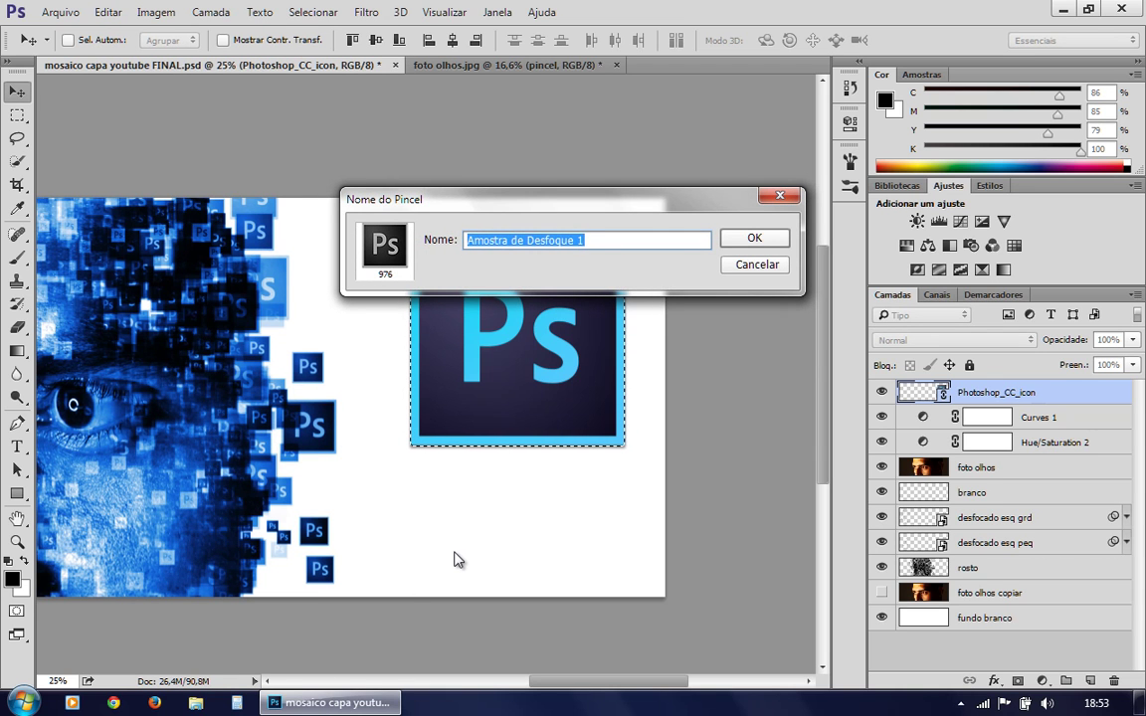
pyautogui.write('ps icone')
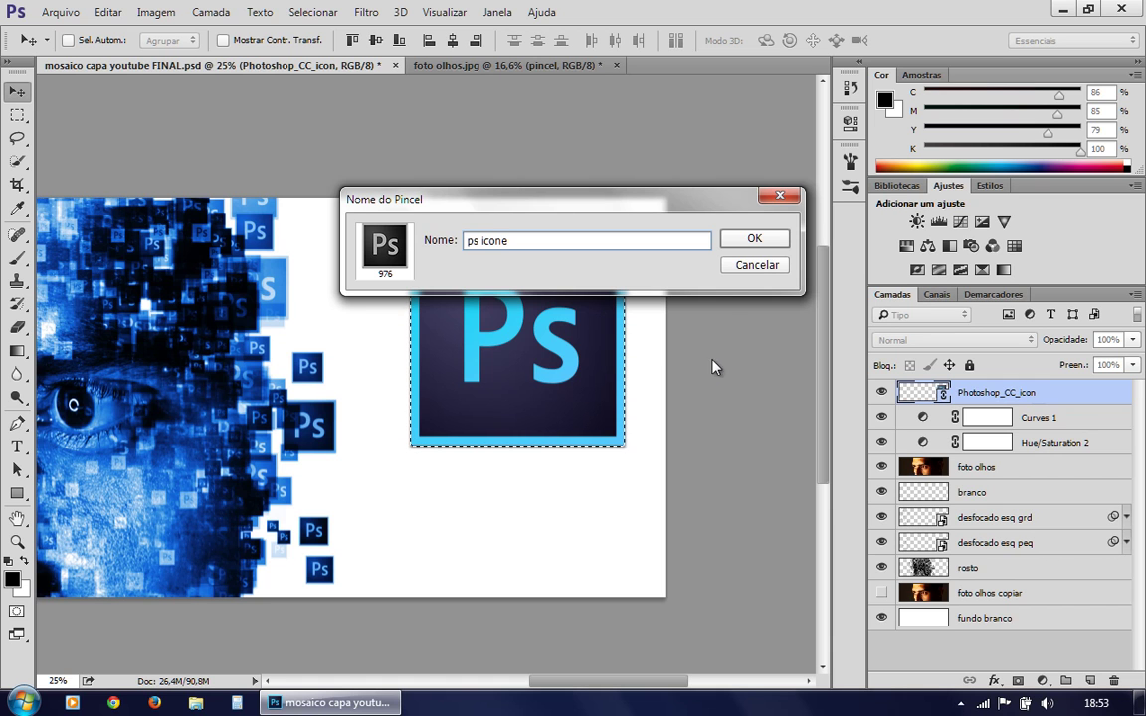
pyautogui.click(748, 265)
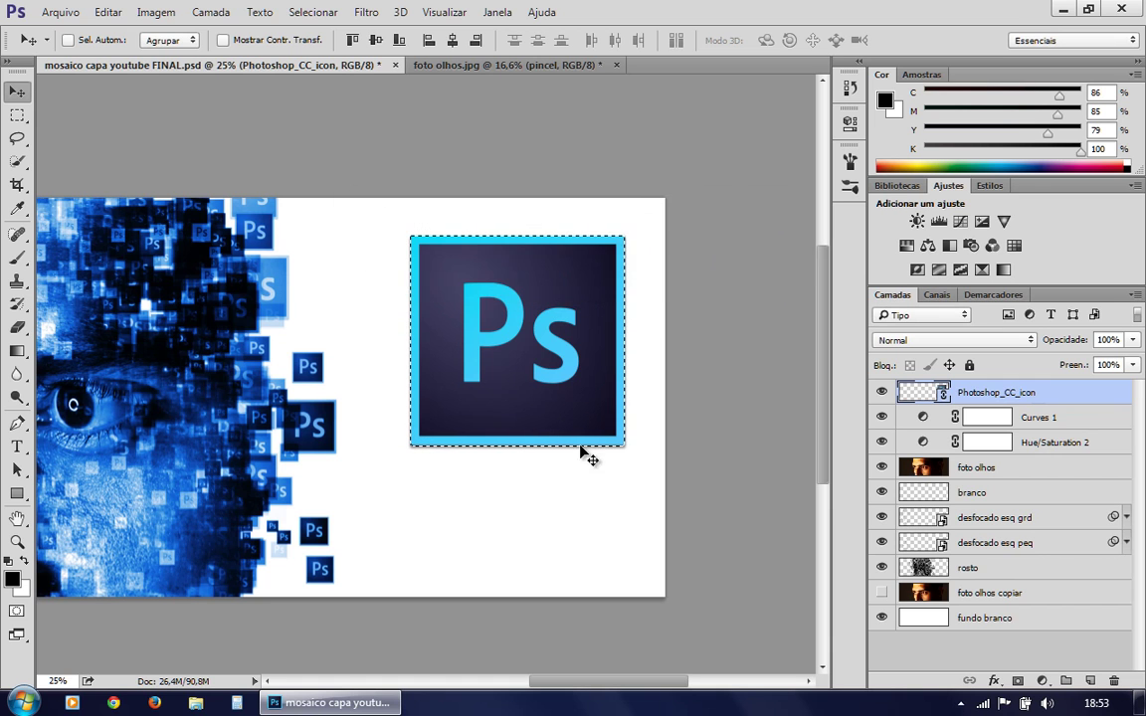
# - Deselect the icon's outline and hide the Photoshop_CC_icon layer
pyautogui.hotkey('ctrl', 'd')
pyautogui.click(427, 511)
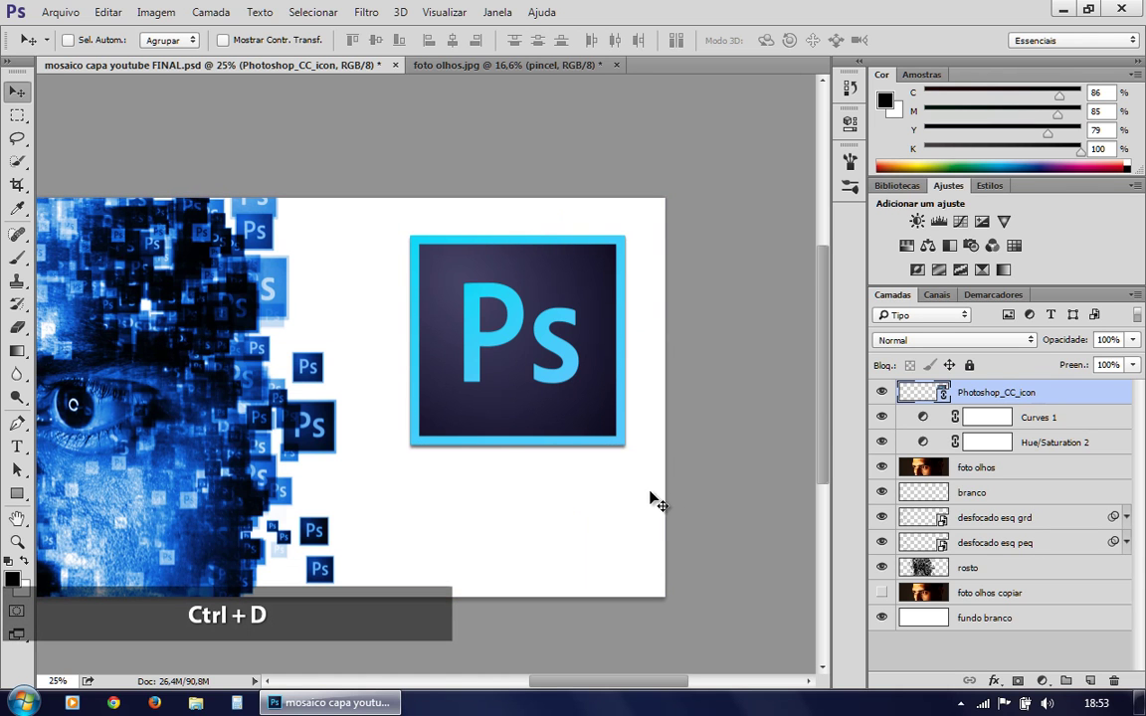
pyautogui.click(882, 396)
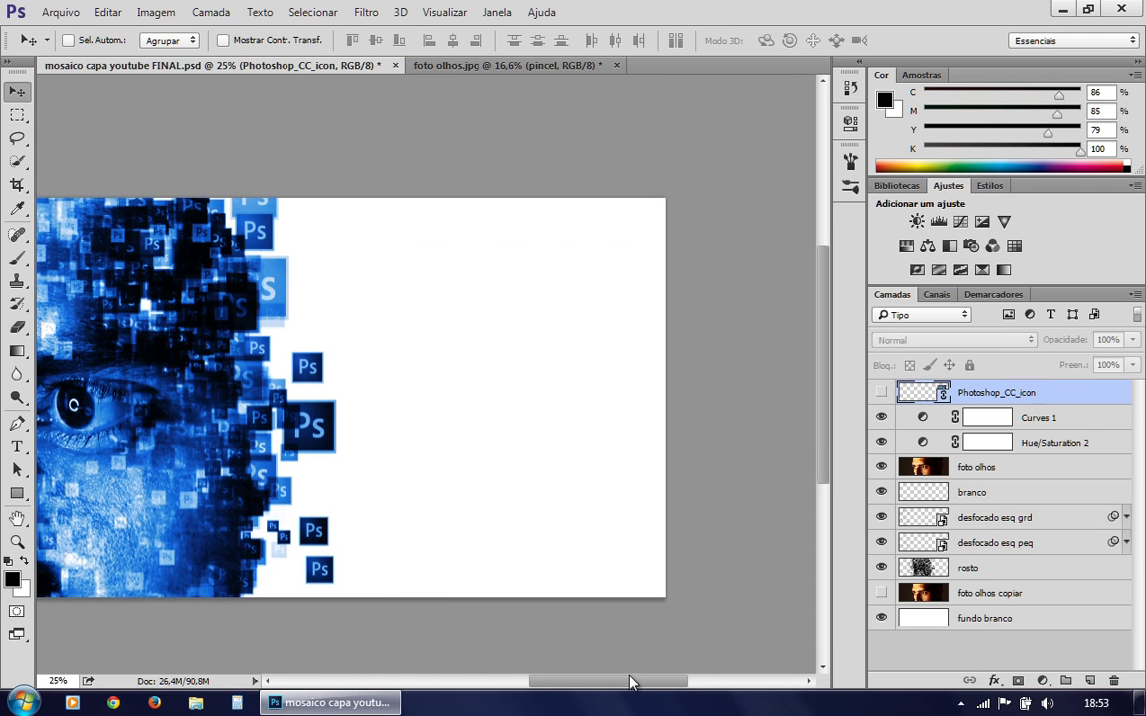
pyautogui.moveTo(629, 686); pyautogui.dragTo(530, 686)
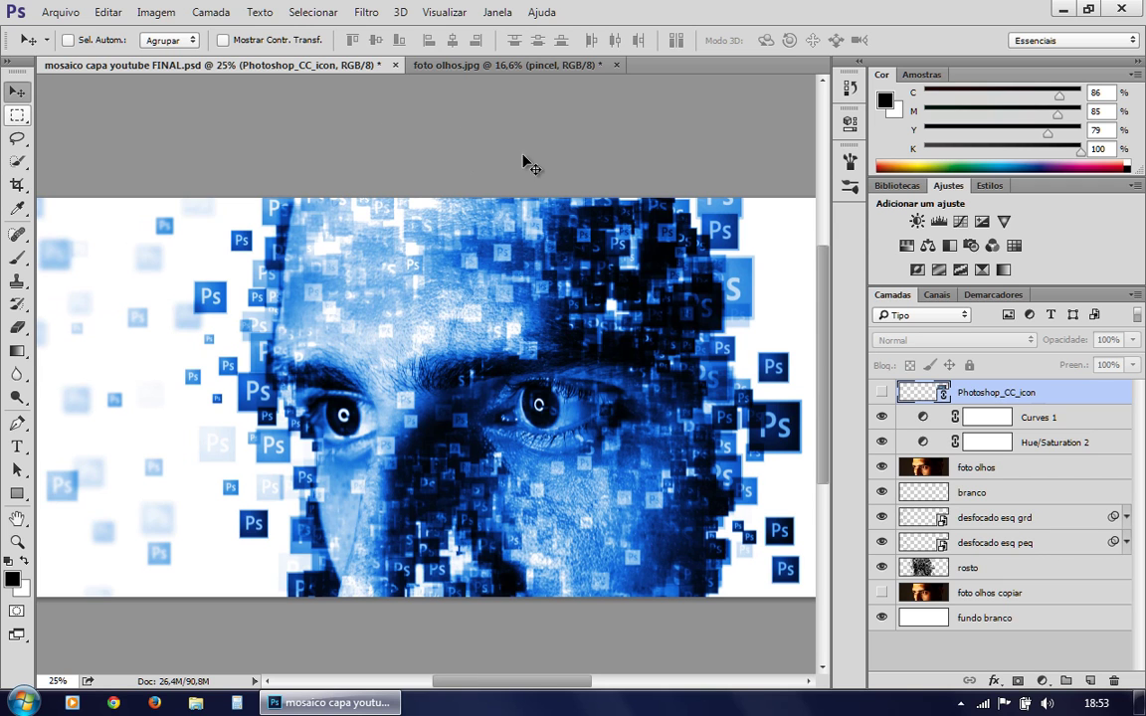
# - Activate the Brush tool with the 150 px Ps icon preset and locate its tip among the brush tip shapes
pyautogui.click(851, 192)
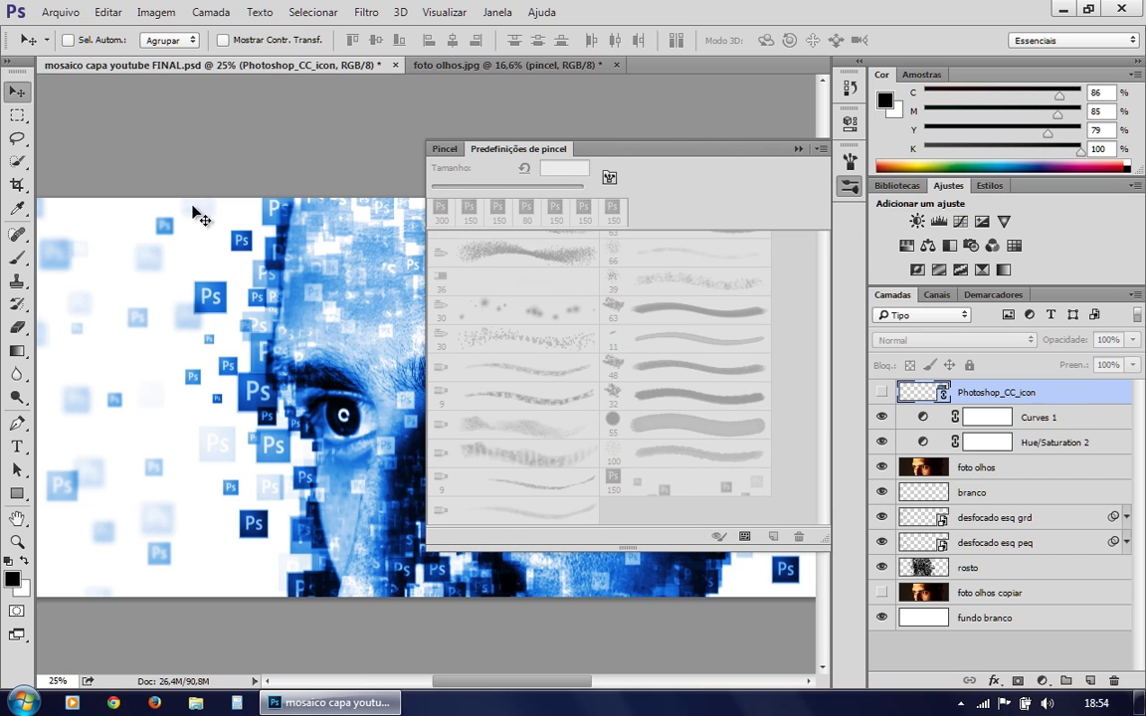
pyautogui.click(18, 259)
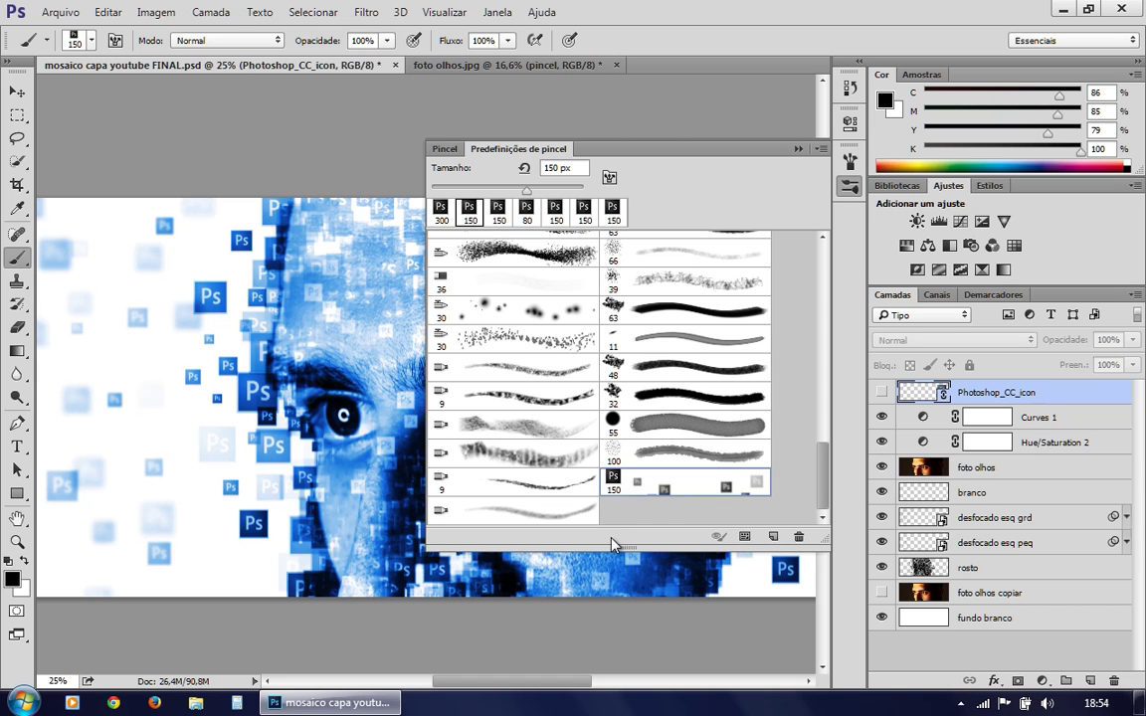
pyautogui.click(445, 149)
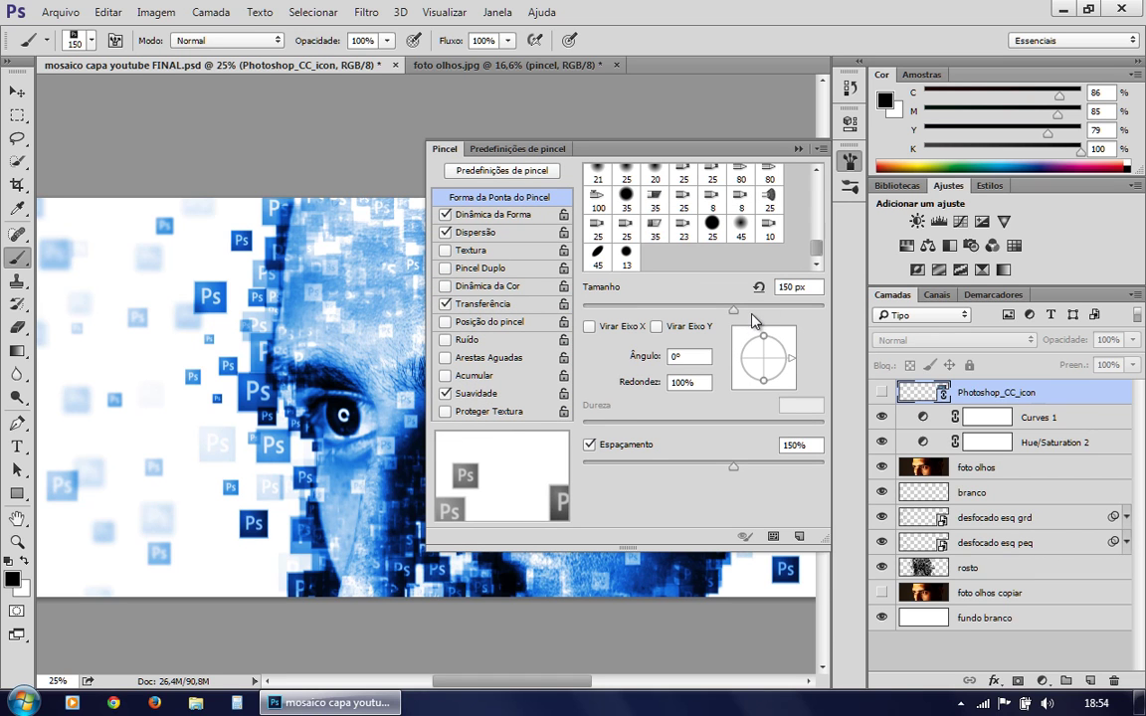
pyautogui.moveTo(816, 248); pyautogui.dragTo(817, 226)
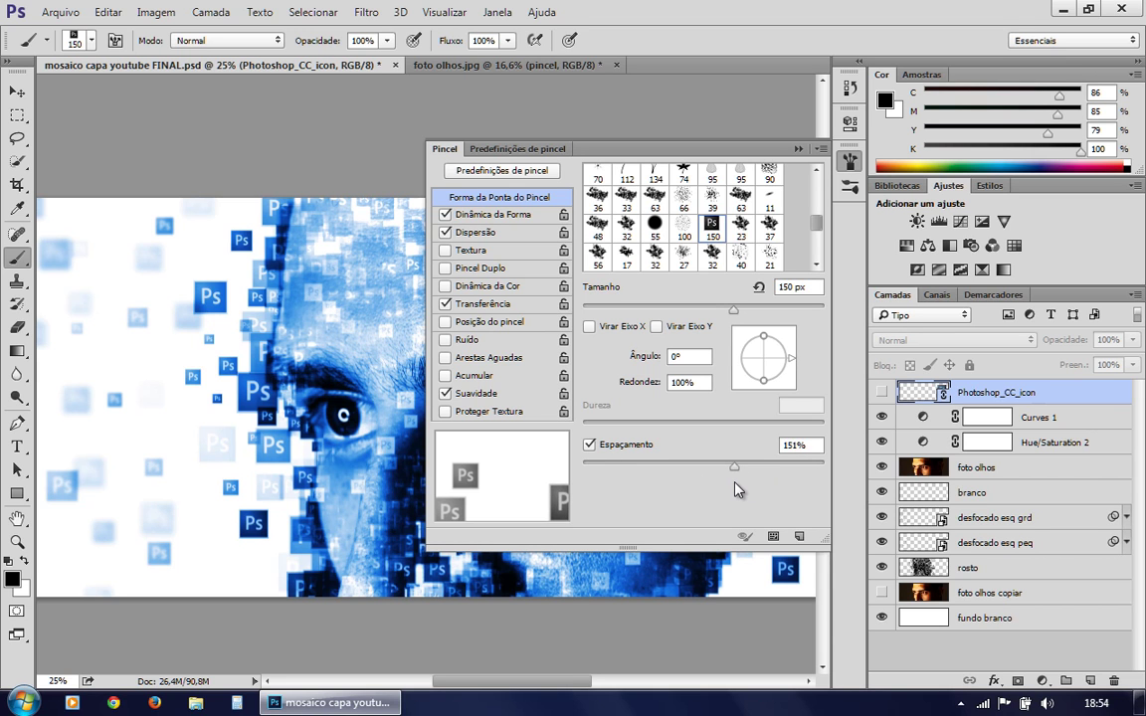
# - Examine the Ps icon brush's shape dynamics, scattering, transfer and tip shape settings
pyautogui.click(518, 225)
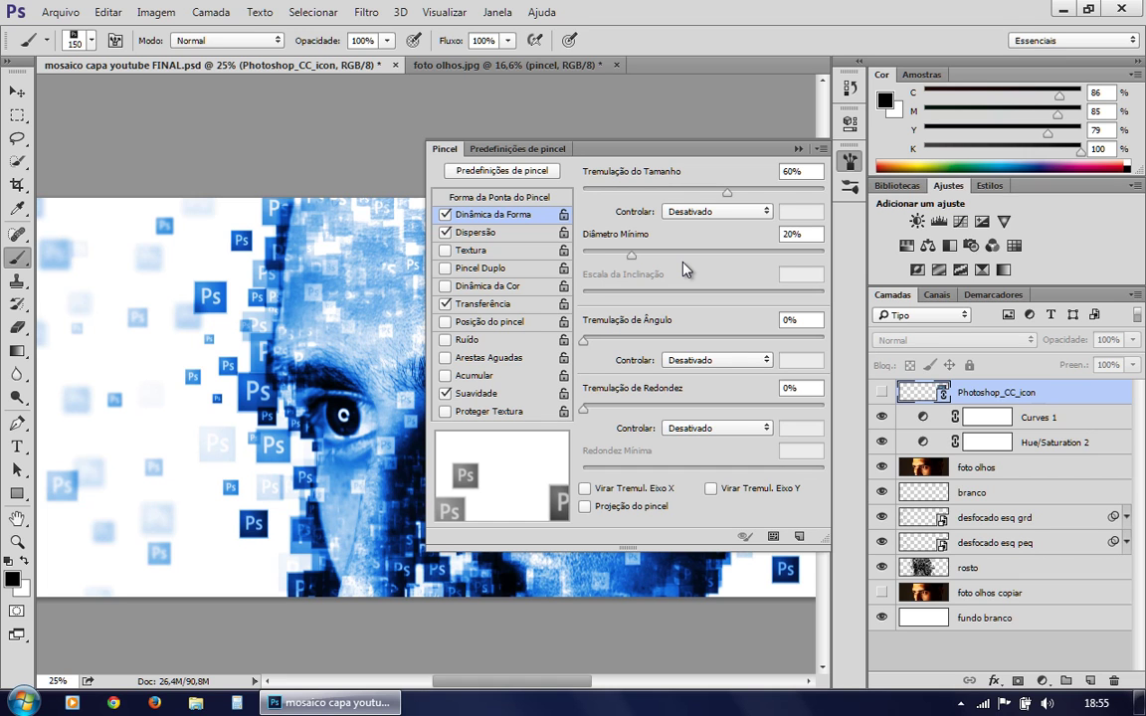
pyautogui.click(492, 233)
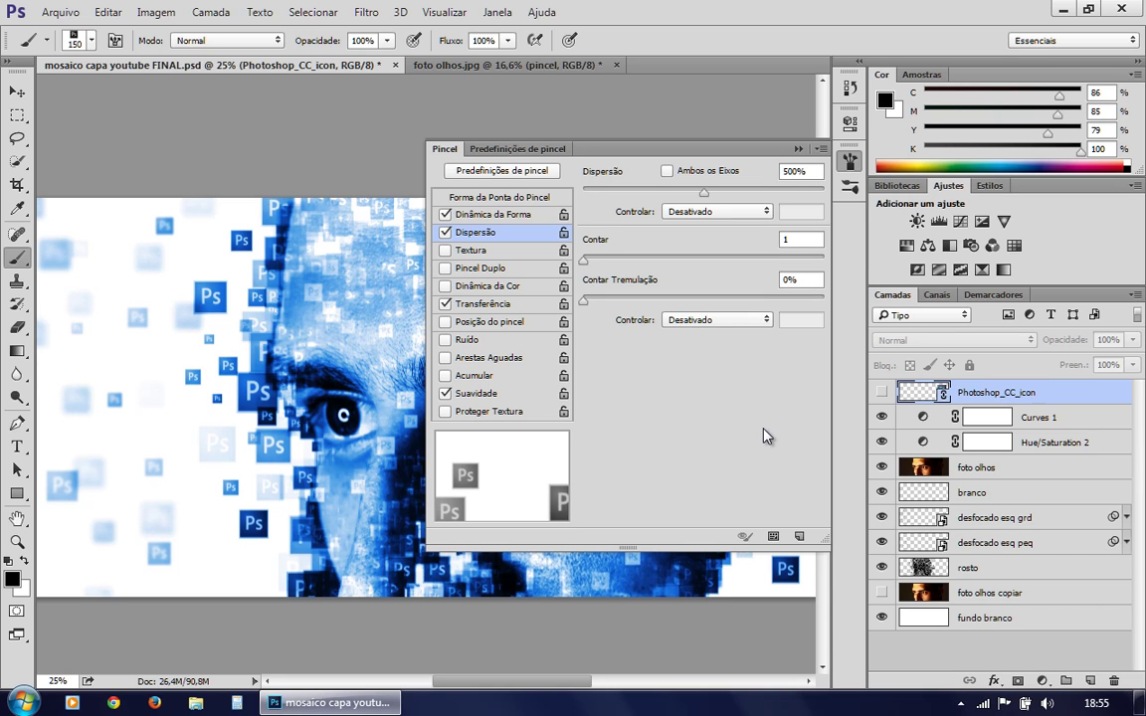
pyautogui.click(485, 304)
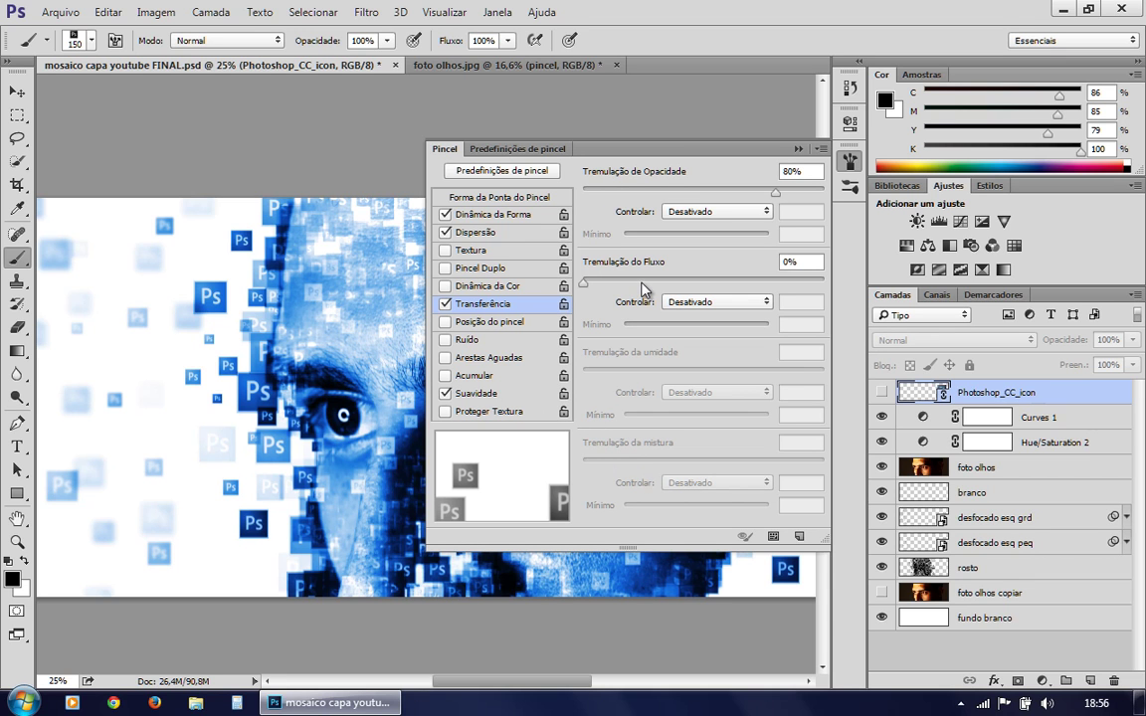
pyautogui.click(513, 197)
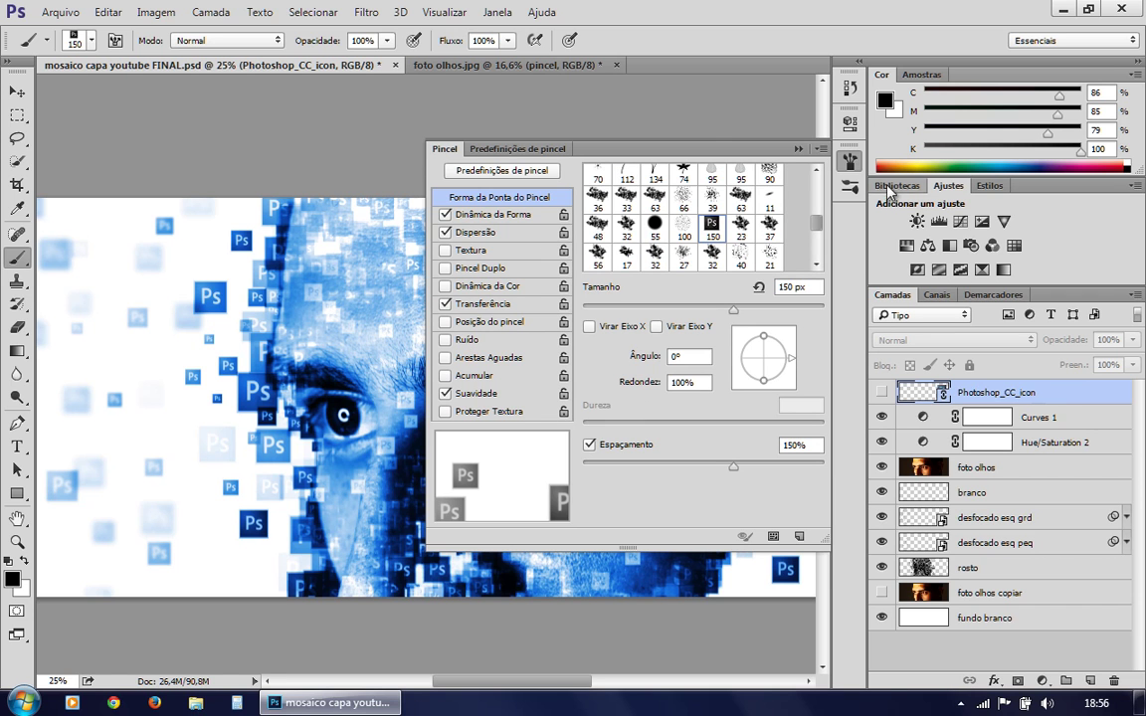
pyautogui.click(852, 165)
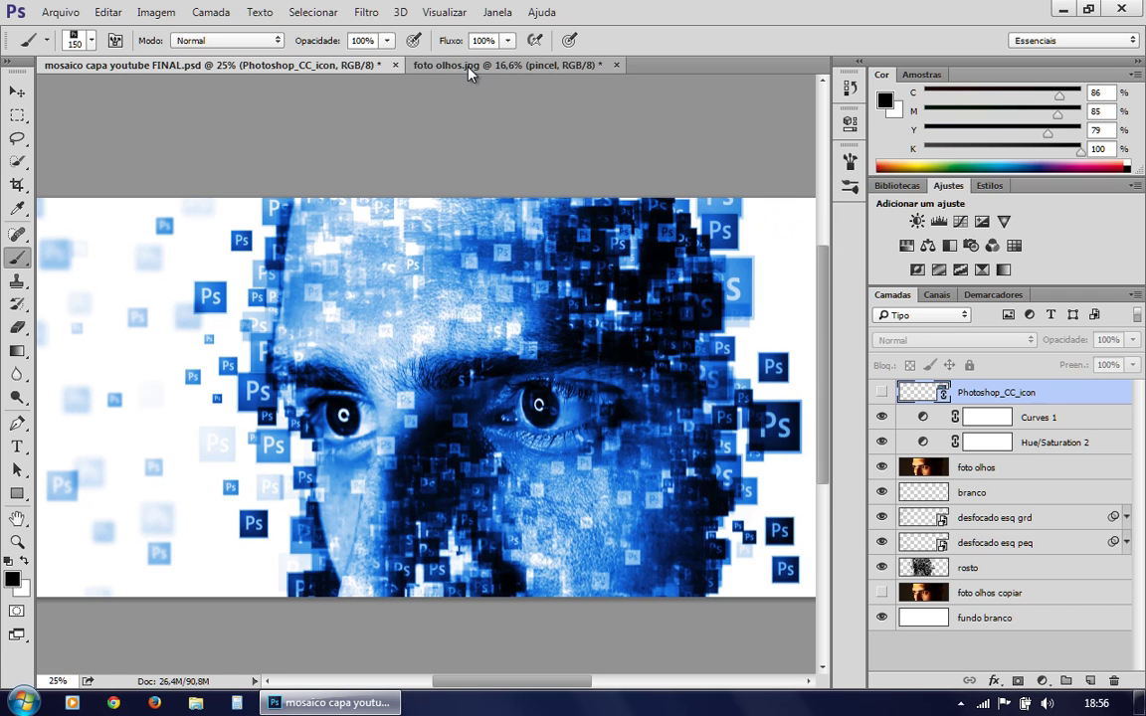
# - In foto olhos.jpg, paint scattered 150 px Ps icons over the middle of the canvas on the pincel layer
pyautogui.click(467, 64)
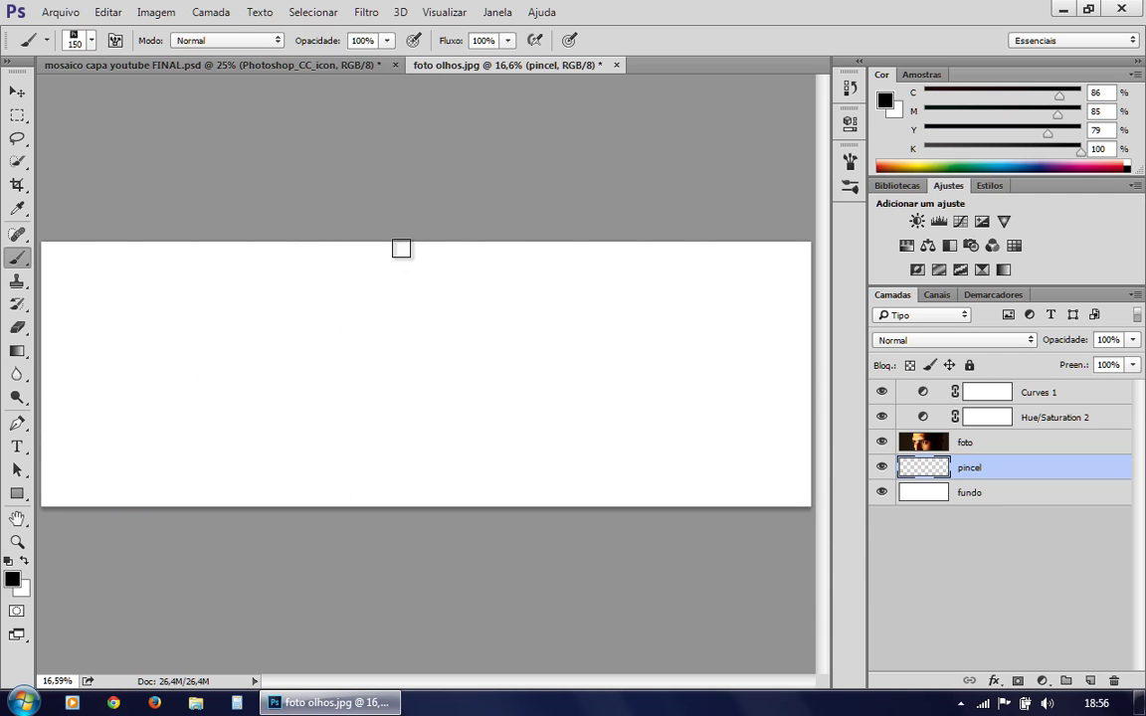
pyautogui.moveTo(400, 246); pyautogui.dragTo(399, 493)
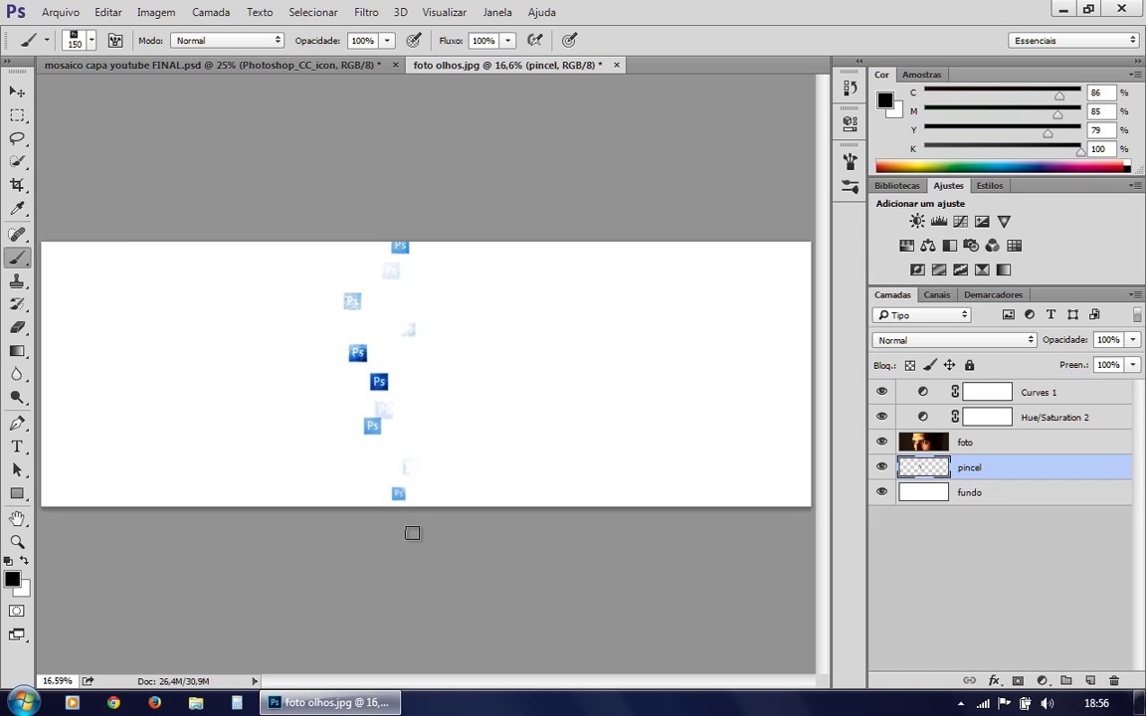
pyautogui.moveTo(411, 527)
pyautogui.mouseDown()
pyautogui.moveTo(429, 388)
pyautogui.moveTo(429, 207)
pyautogui.moveTo(409, 603)
pyautogui.moveTo(359, 174)
pyautogui.moveTo(364, 314)
pyautogui.moveTo(345, 611)
pyautogui.moveTo(405, 205)
pyautogui.moveTo(448, 552)
pyautogui.moveTo(456, 212)
pyautogui.moveTo(499, 436)
pyautogui.moveTo(507, 545)
pyautogui.moveTo(490, 216)
pyautogui.moveTo(522, 355)
pyautogui.moveTo(493, 555)
pyautogui.moveTo(403, 477)
pyautogui.moveTo(343, 239)
pyautogui.moveTo(316, 320)
pyautogui.moveTo(337, 525)
pyautogui.moveTo(340, 371)
pyautogui.moveTo(407, 185)
pyautogui.moveTo(485, 502)
pyautogui.moveTo(466, 532)
pyautogui.moveTo(456, 197)
pyautogui.moveTo(463, 622)
pyautogui.mouseUp()
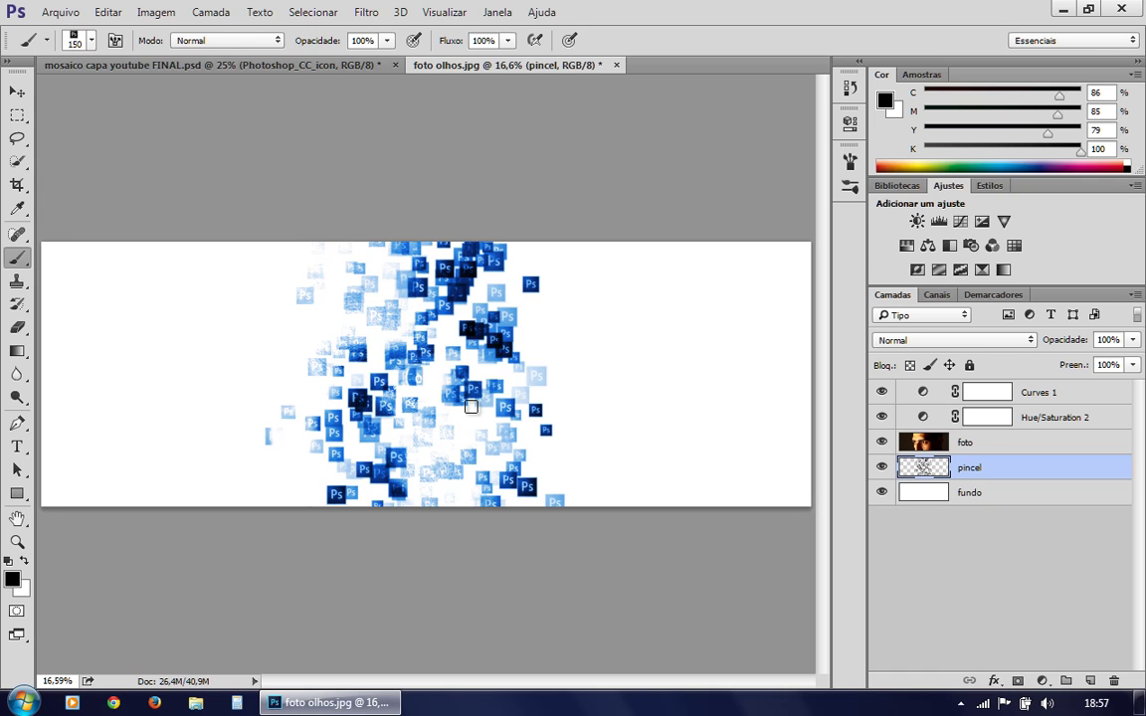
# - Set the brush size to 300 px and paint larger Ps icons over the face around the central eye
pyautogui.press('[')
pyautogui.press('[')
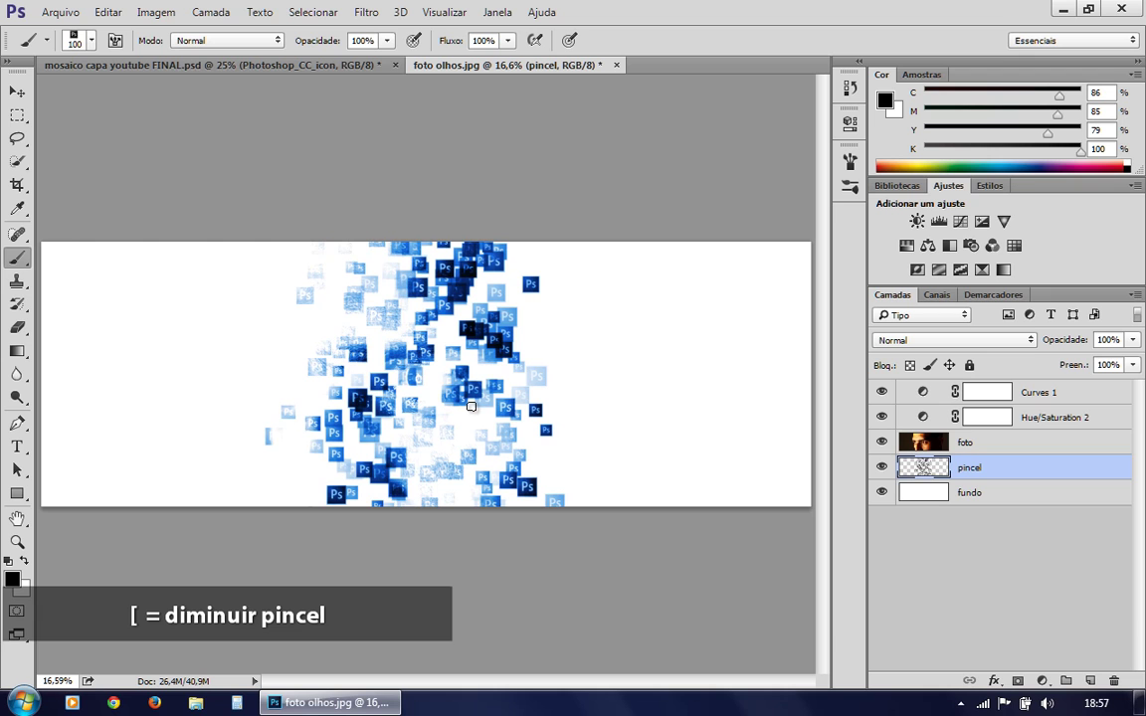
pyautogui.press(']')
pyautogui.press(']')
pyautogui.press(']')
pyautogui.press(']')
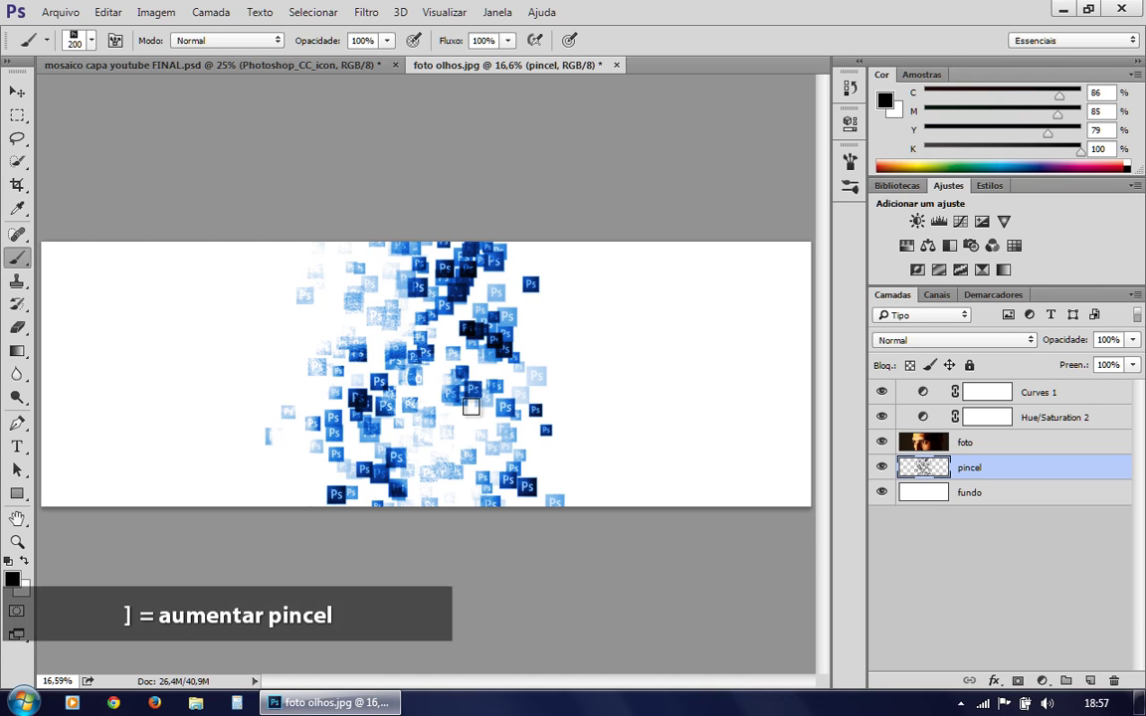
pyautogui.press(']')
pyautogui.click(509, 358)
pyautogui.moveTo(509, 358)
pyautogui.mouseDown()
pyautogui.moveTo(515, 431)
pyautogui.moveTo(506, 480)
pyautogui.moveTo(523, 402)
pyautogui.moveTo(502, 389)
pyautogui.moveTo(515, 299)
pyautogui.moveTo(529, 299)
pyautogui.moveTo(530, 486)
pyautogui.moveTo(460, 530)
pyautogui.moveTo(422, 455)
pyautogui.moveTo(380, 292)
pyautogui.moveTo(368, 309)
pyautogui.moveTo(403, 474)
pyautogui.moveTo(349, 387)
pyautogui.moveTo(368, 272)
pyautogui.moveTo(388, 426)
pyautogui.moveTo(417, 368)
pyautogui.moveTo(438, 379)
pyautogui.moveTo(381, 391)
pyautogui.mouseUp()
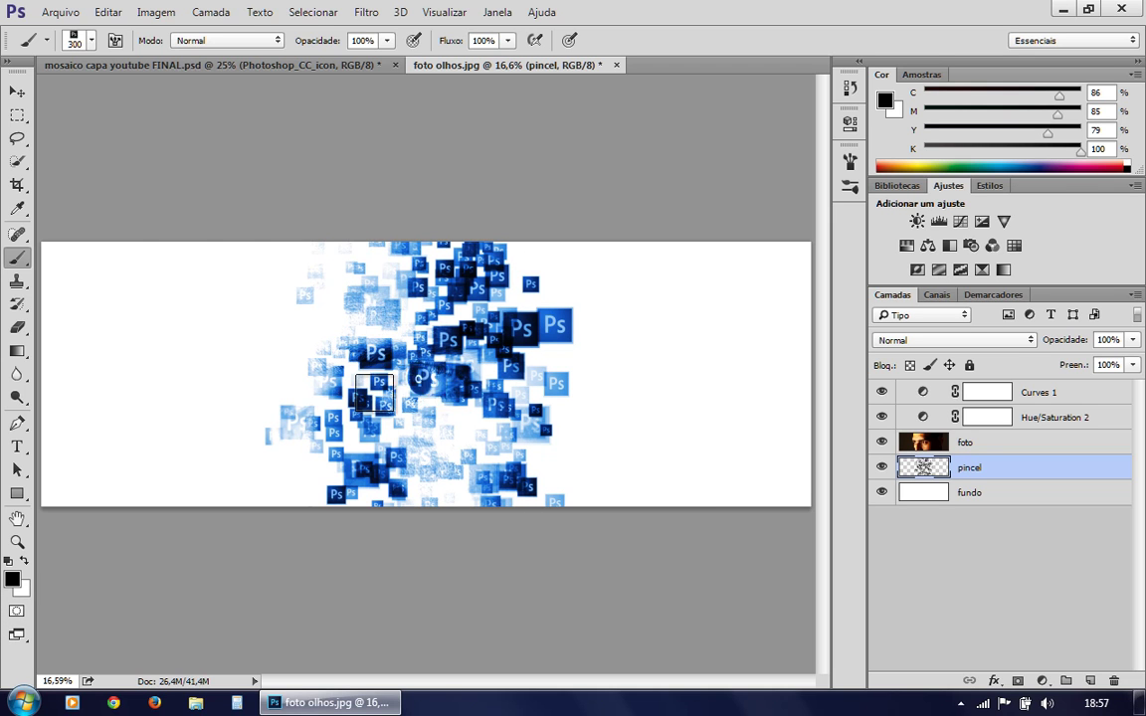
pyautogui.moveTo(302, 315)
pyautogui.mouseDown()
pyautogui.moveTo(302, 368)
pyautogui.moveTo(309, 353)
pyautogui.moveTo(373, 381)
pyautogui.moveTo(374, 288)
pyautogui.moveTo(414, 390)
pyautogui.moveTo(399, 462)
pyautogui.moveTo(352, 450)
pyautogui.moveTo(460, 437)
pyautogui.moveTo(460, 417)
pyautogui.moveTo(415, 359)
pyautogui.moveTo(407, 393)
pyautogui.moveTo(338, 379)
pyautogui.moveTo(416, 381)
pyautogui.moveTo(466, 406)
pyautogui.moveTo(413, 410)
pyautogui.moveTo(417, 378)
pyautogui.moveTo(435, 424)
pyautogui.mouseUp()
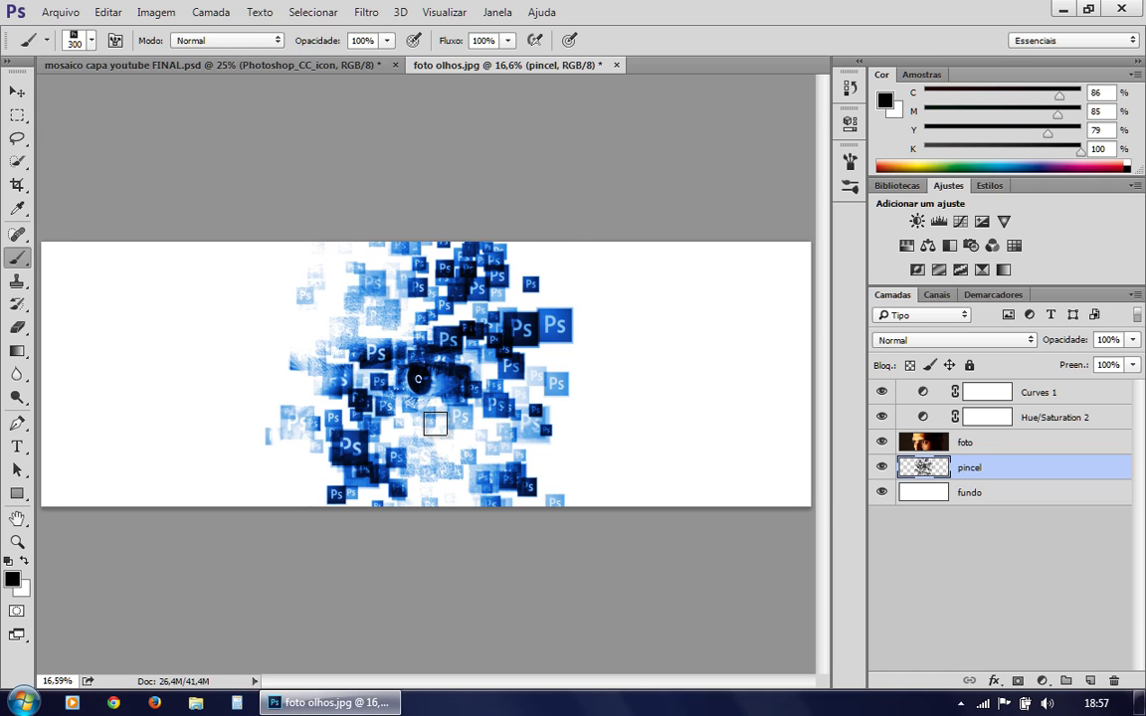
# - Check the foto layer's blend mode, then paint more icons beside the central eye on the pincel layer
pyautogui.click(978, 450)
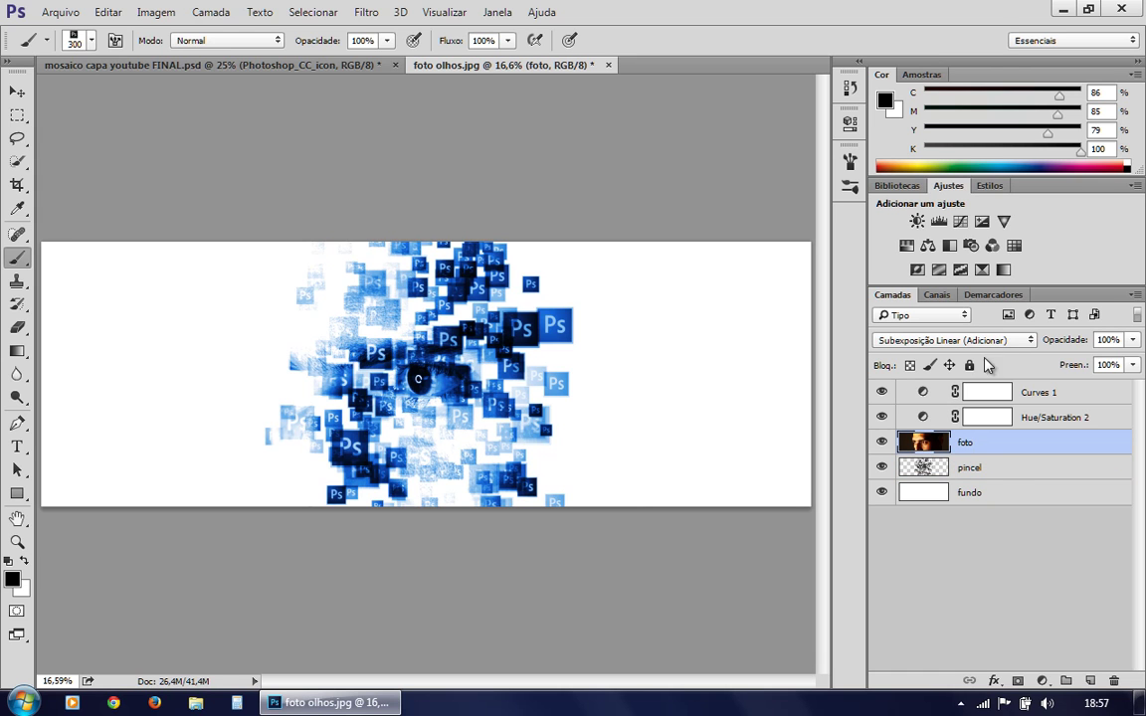
pyautogui.click(992, 475)
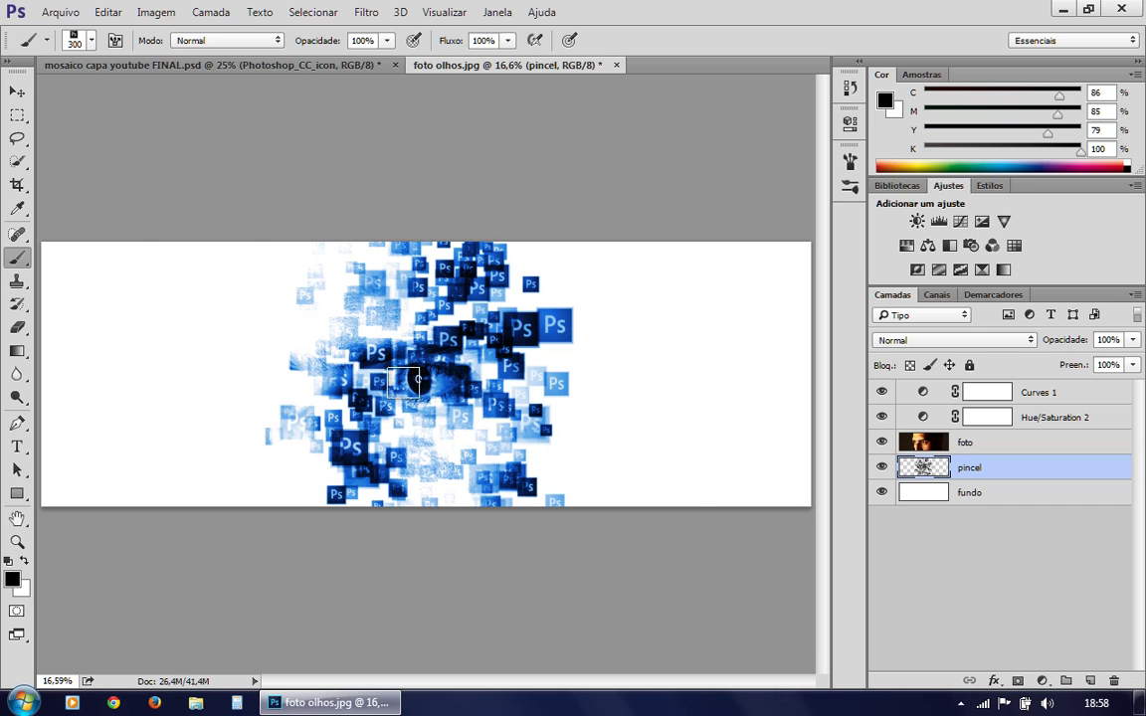
pyautogui.moveTo(342, 338); pyautogui.dragTo(379, 409)
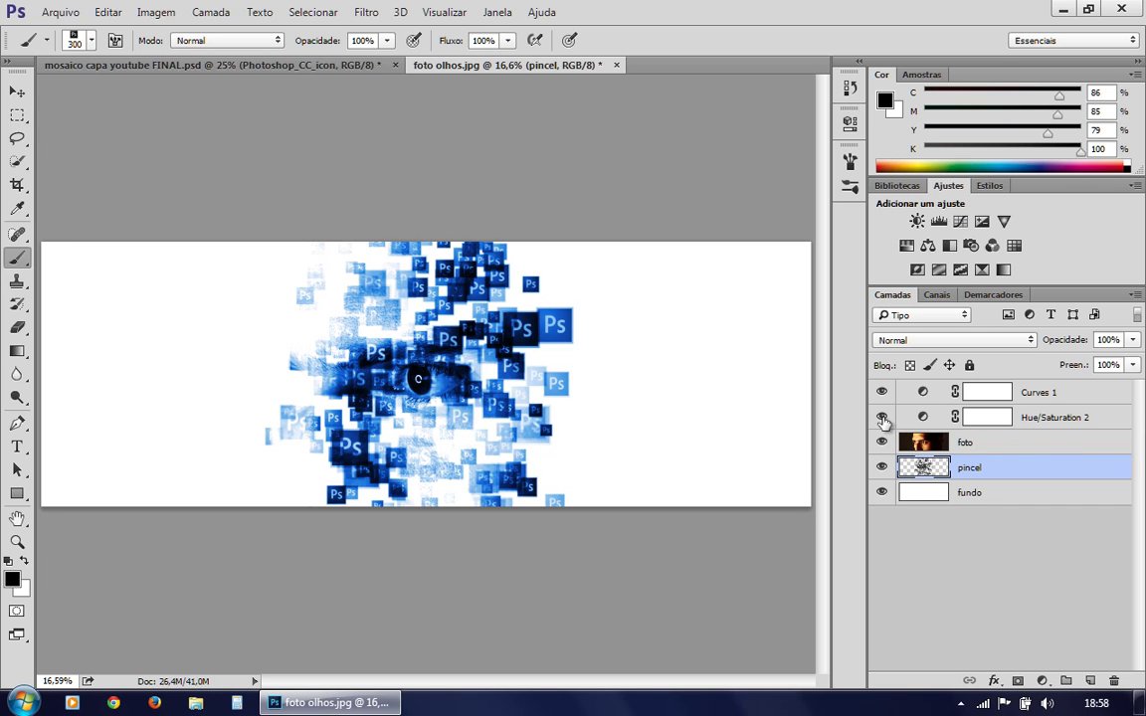
# - Preview the image without the Hue/Saturation 2 layer, restore it, and paint 300 px icons over the nose and second eye
pyautogui.click(881, 418)
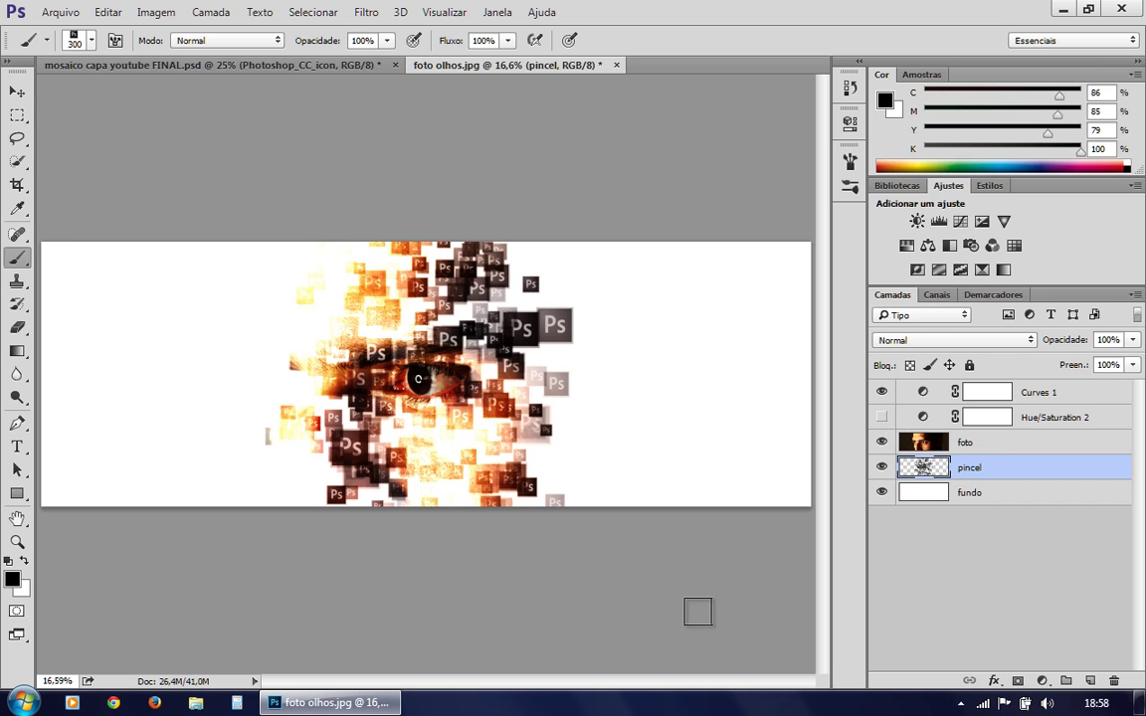
pyautogui.click(881, 418)
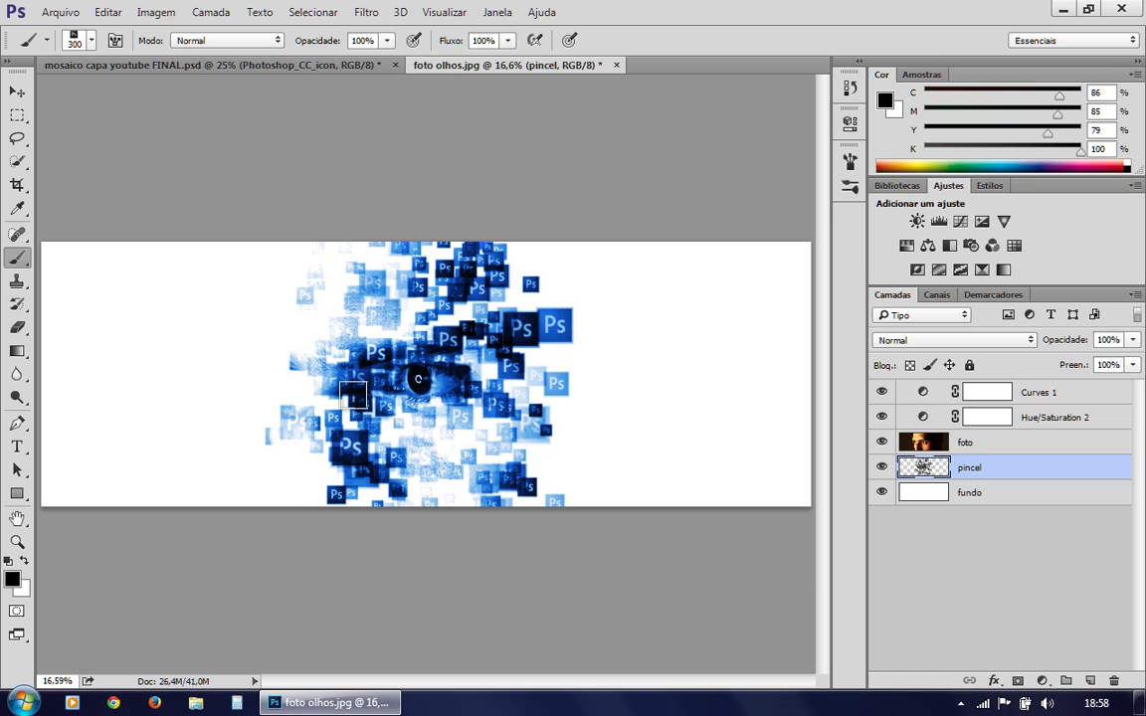
pyautogui.moveTo(410, 383)
pyautogui.mouseDown()
pyautogui.moveTo(304, 380)
pyautogui.moveTo(356, 381)
pyautogui.moveTo(334, 359)
pyautogui.moveTo(345, 400)
pyautogui.moveTo(348, 384)
pyautogui.moveTo(302, 399)
pyautogui.moveTo(317, 378)
pyautogui.moveTo(316, 396)
pyautogui.moveTo(302, 395)
pyautogui.moveTo(323, 371)
pyautogui.moveTo(336, 399)
pyautogui.moveTo(312, 411)
pyautogui.moveTo(317, 374)
pyautogui.moveTo(334, 386)
pyautogui.moveTo(328, 411)
pyautogui.moveTo(334, 396)
pyautogui.moveTo(305, 388)
pyautogui.moveTo(331, 357)
pyautogui.moveTo(357, 419)
pyautogui.moveTo(392, 376)
pyautogui.moveTo(365, 413)
pyautogui.moveTo(405, 372)
pyautogui.mouseUp()
# - Set the brush size to 125 px and fill in the forehead, cheeks and dark side of the face with small icons
pyautogui.press('[')
pyautogui.press('[')
pyautogui.press('[')
pyautogui.press('[')
pyautogui.press('[')
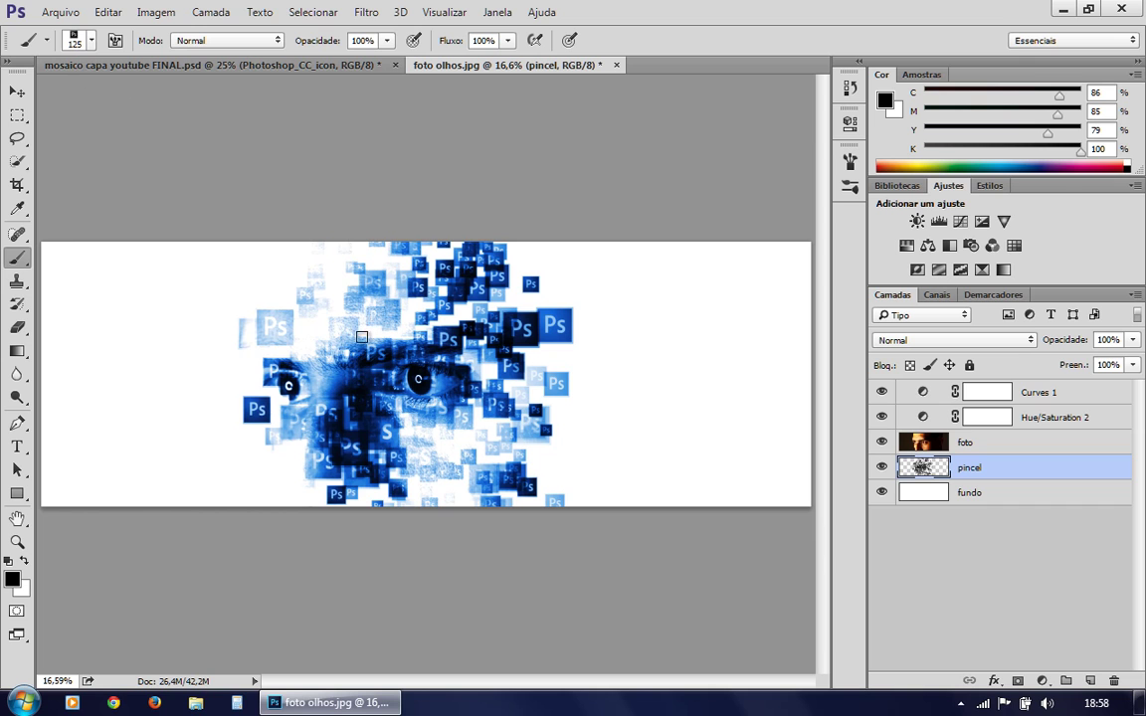
pyautogui.moveTo(326, 355)
pyautogui.mouseDown()
pyautogui.moveTo(304, 271)
pyautogui.moveTo(328, 267)
pyautogui.moveTo(316, 316)
pyautogui.moveTo(286, 343)
pyautogui.moveTo(307, 508)
pyautogui.moveTo(263, 452)
pyautogui.moveTo(298, 460)
pyautogui.moveTo(297, 245)
pyautogui.moveTo(273, 547)
pyautogui.mouseUp()
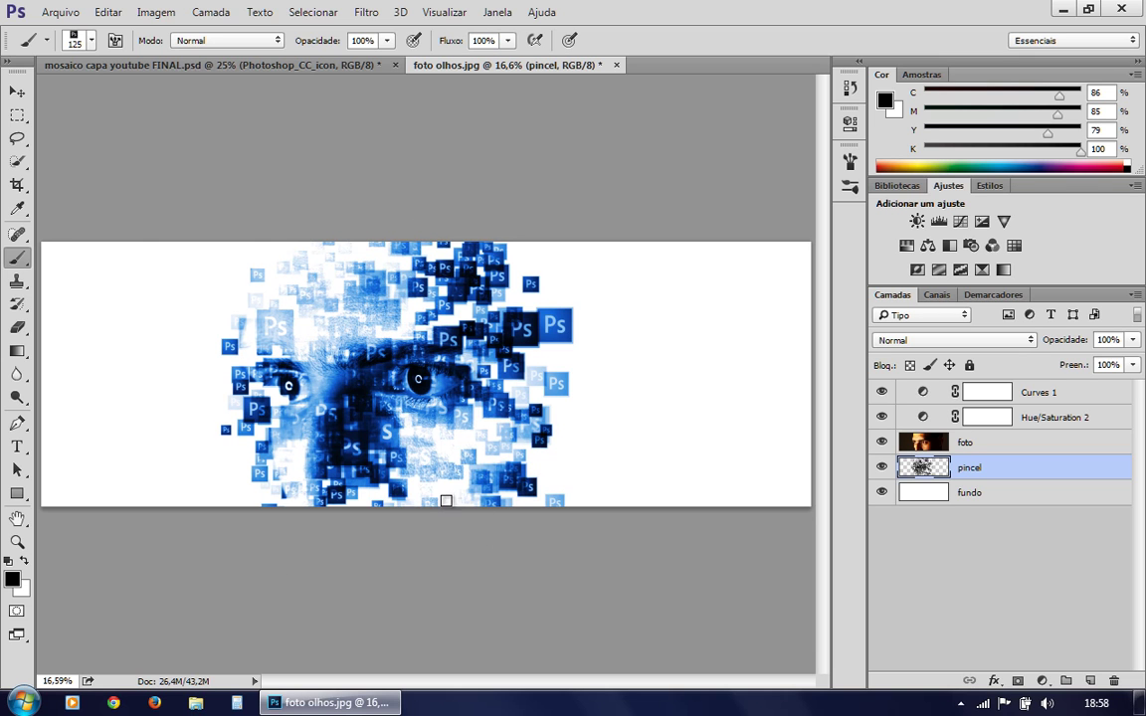
pyautogui.moveTo(356, 261)
pyautogui.mouseDown()
pyautogui.moveTo(333, 230)
pyautogui.moveTo(273, 320)
pyautogui.moveTo(355, 203)
pyautogui.mouseUp()
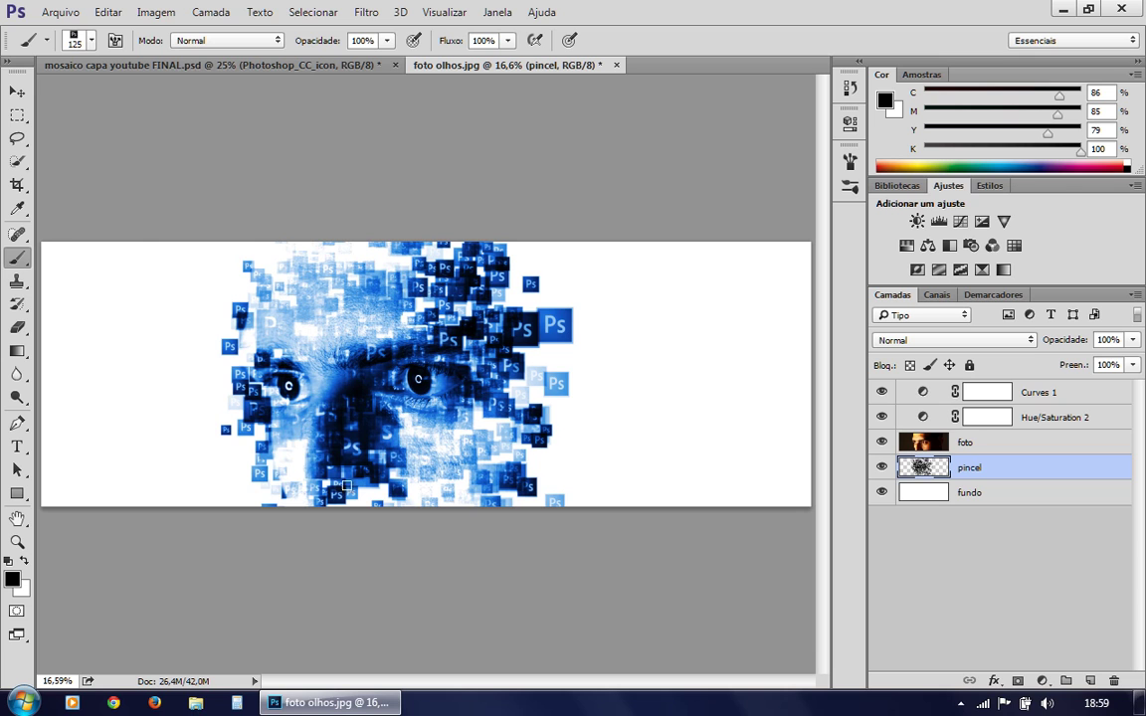
pyautogui.moveTo(299, 454)
pyautogui.mouseDown()
pyautogui.moveTo(332, 451)
pyautogui.moveTo(437, 252)
pyautogui.moveTo(344, 465)
pyautogui.moveTo(346, 322)
pyautogui.moveTo(443, 314)
pyautogui.moveTo(530, 471)
pyautogui.moveTo(512, 335)
pyautogui.moveTo(477, 480)
pyautogui.moveTo(464, 482)
pyautogui.moveTo(459, 364)
pyautogui.moveTo(473, 366)
pyautogui.moveTo(432, 448)
pyautogui.moveTo(505, 454)
pyautogui.moveTo(517, 492)
pyautogui.moveTo(533, 379)
pyautogui.moveTo(499, 296)
pyautogui.moveTo(454, 289)
pyautogui.moveTo(365, 364)
pyautogui.moveTo(309, 280)
pyautogui.moveTo(332, 518)
pyautogui.moveTo(317, 439)
pyautogui.moveTo(302, 428)
pyautogui.moveTo(296, 523)
pyautogui.mouseUp()
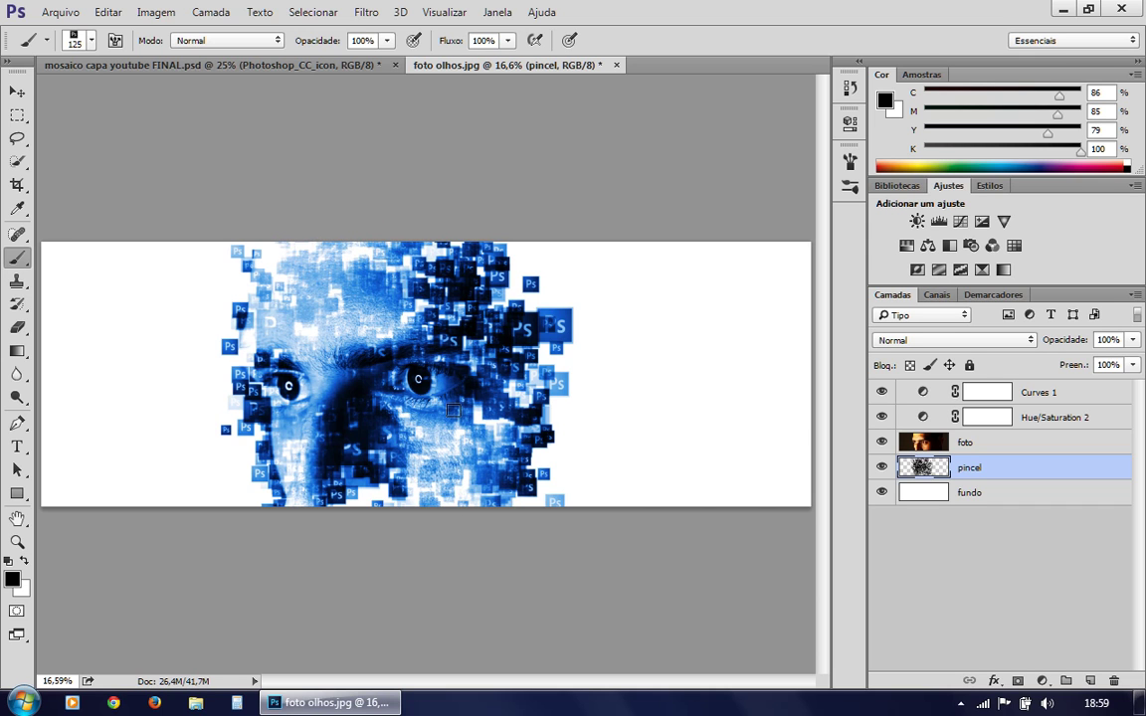
pyautogui.moveTo(537, 552)
pyautogui.mouseDown()
pyautogui.moveTo(540, 396)
pyautogui.moveTo(481, 229)
pyautogui.moveTo(509, 333)
pyautogui.moveTo(503, 232)
pyautogui.moveTo(508, 305)
pyautogui.moveTo(486, 259)
pyautogui.moveTo(480, 299)
pyautogui.moveTo(447, 294)
pyautogui.mouseUp()
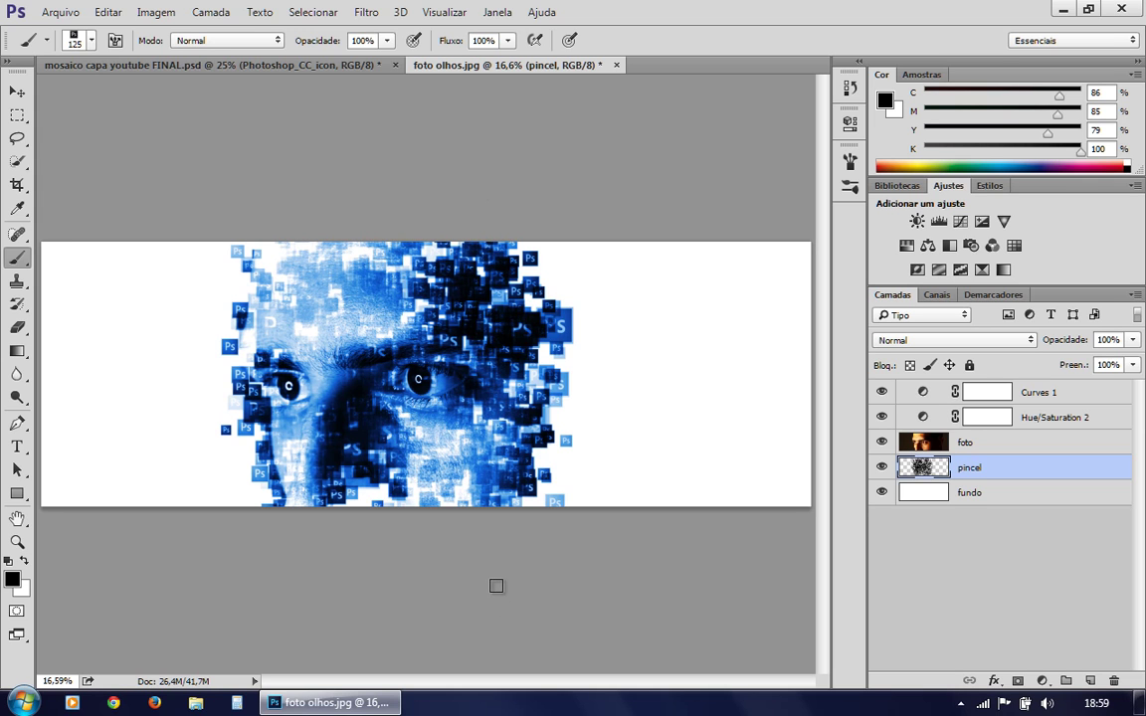
# - Set the brush size to 400 px and stamp single large icons on both outer edges of the face
pyautogui.press(']')
pyautogui.press(']')
pyautogui.press(']')
pyautogui.press(']')
pyautogui.press(']')
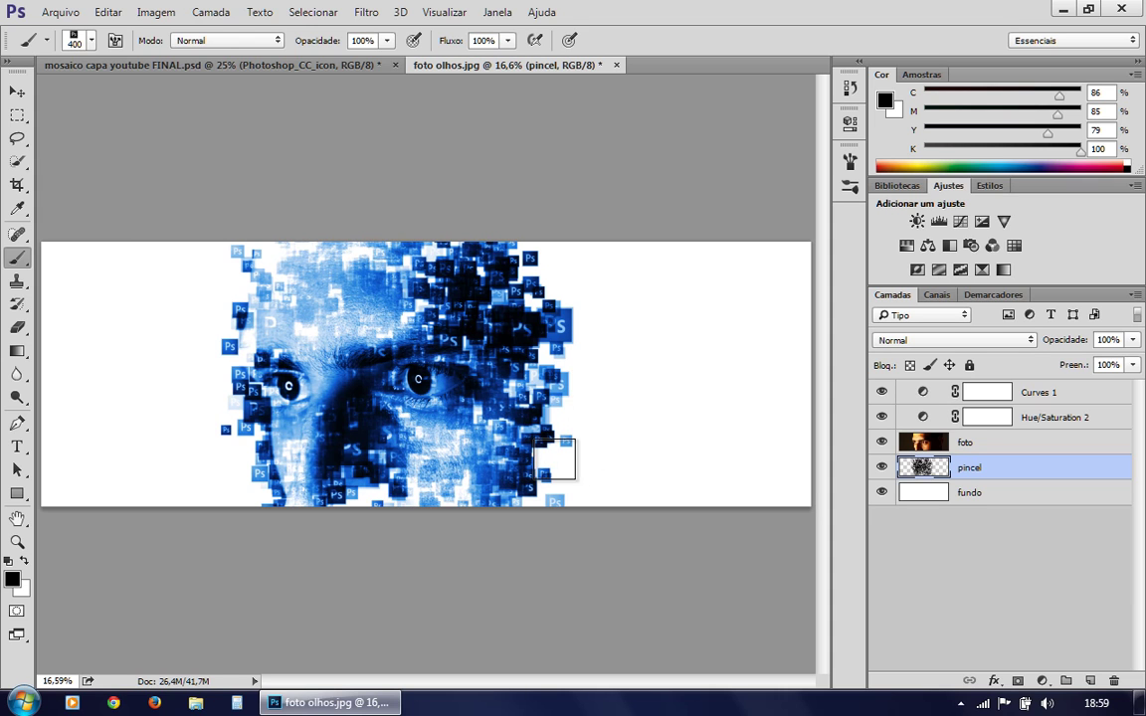
pyautogui.click(568, 418)
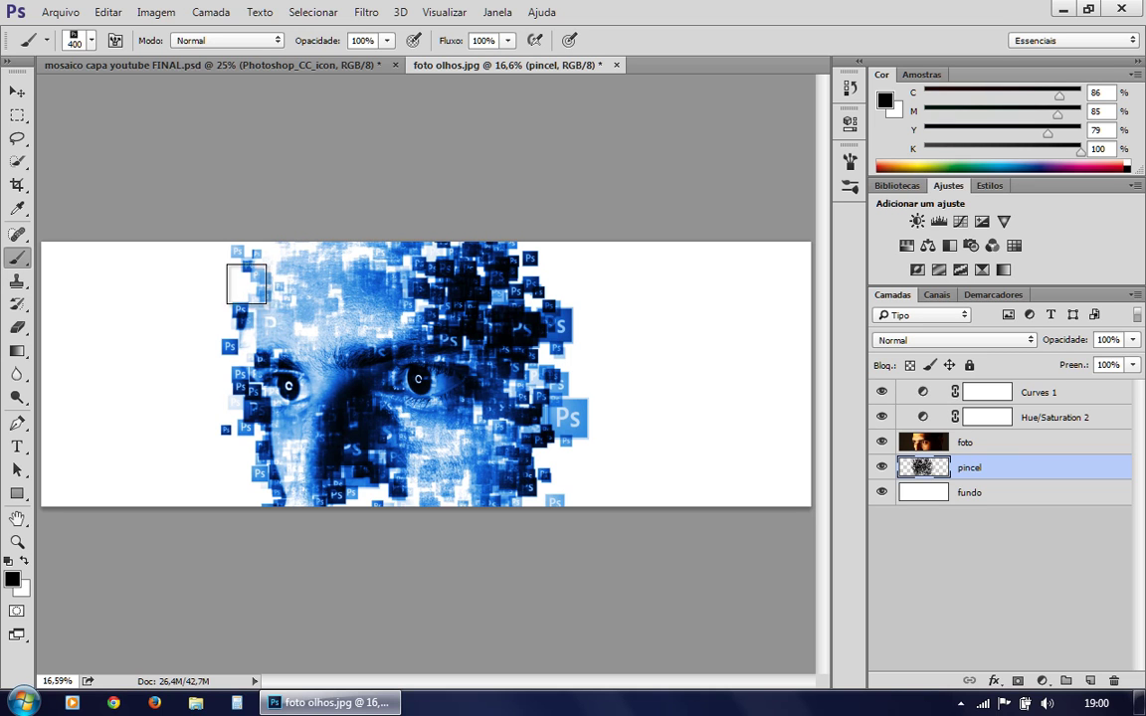
pyautogui.click(237, 284)
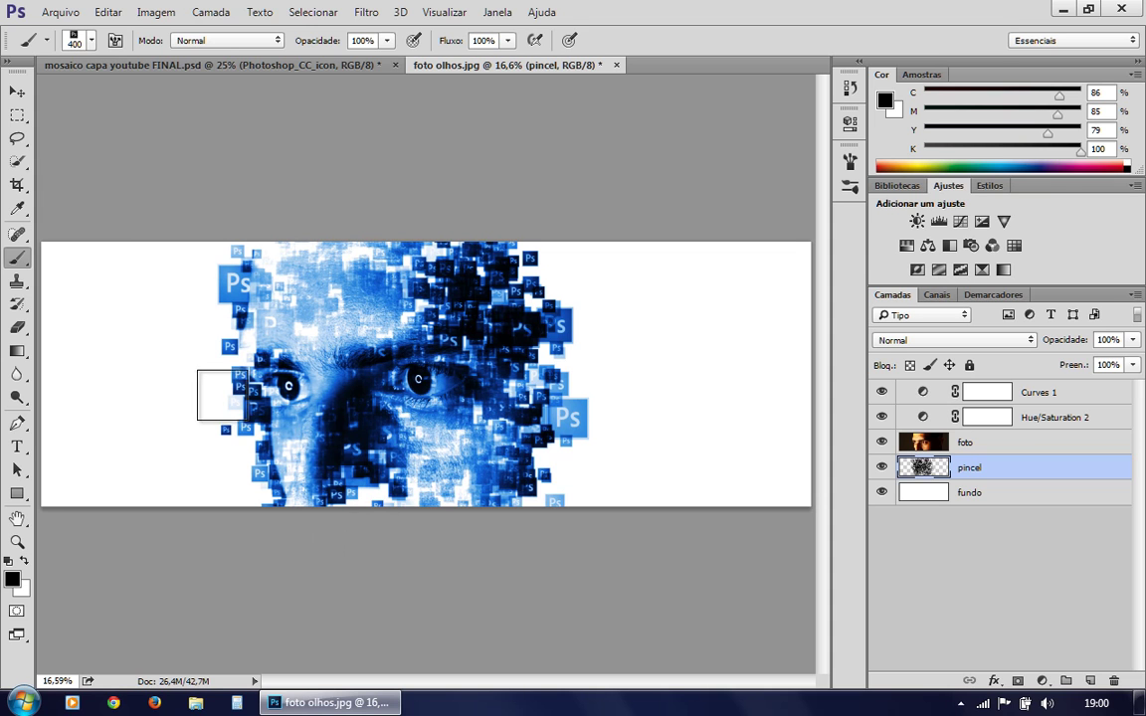
# - Stamp smaller icons outside the bright side of the face, then use a 250 px brush on the dark side's upper edge
pyautogui.press('[')
pyautogui.press('[')
pyautogui.press('[')
pyautogui.click(201, 325)
pyautogui.press('[')
pyautogui.click(216, 385)
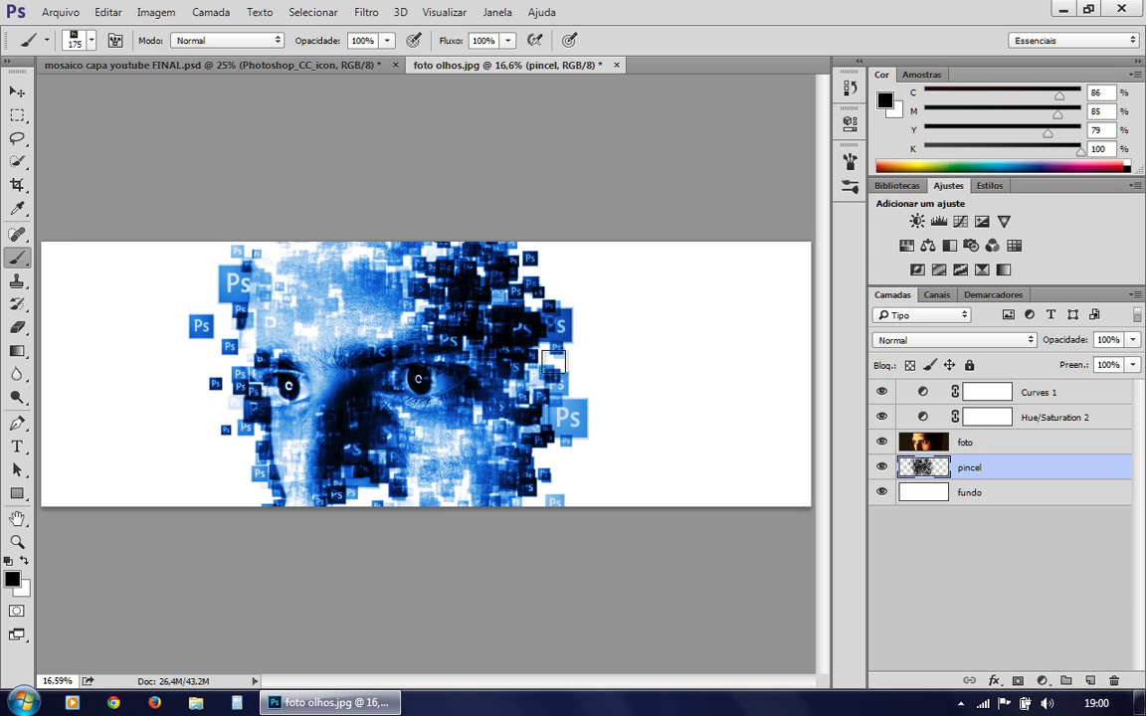
pyautogui.press(']')
pyautogui.press(']')
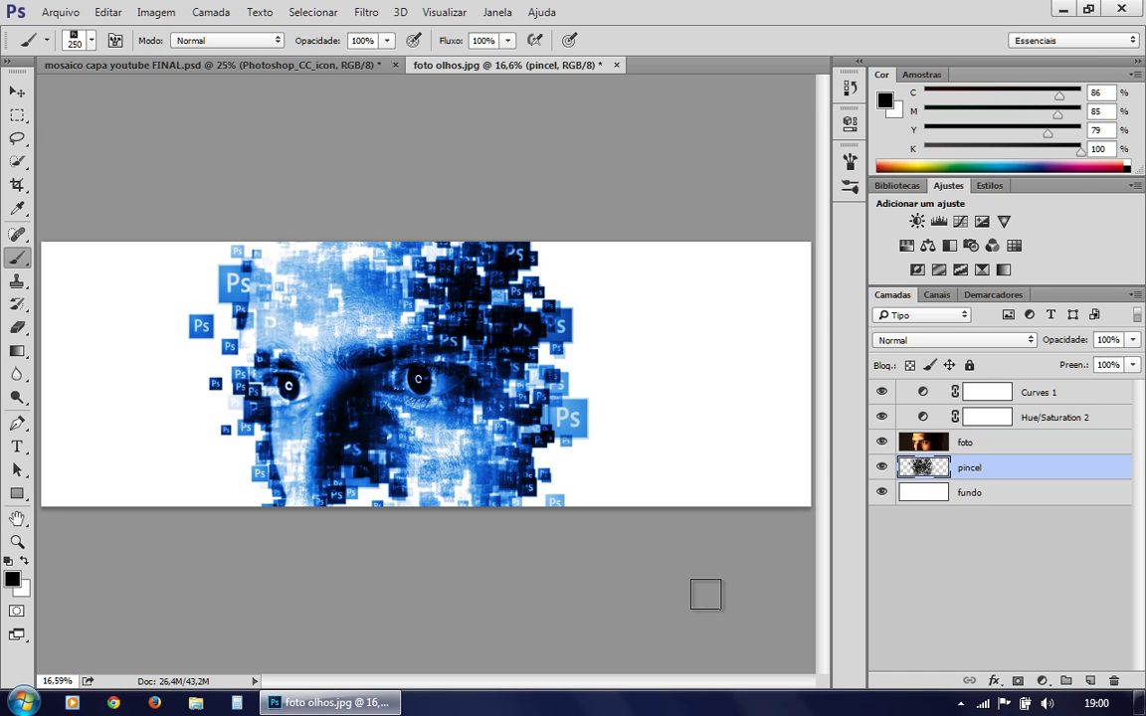
pyautogui.click(1089, 682)
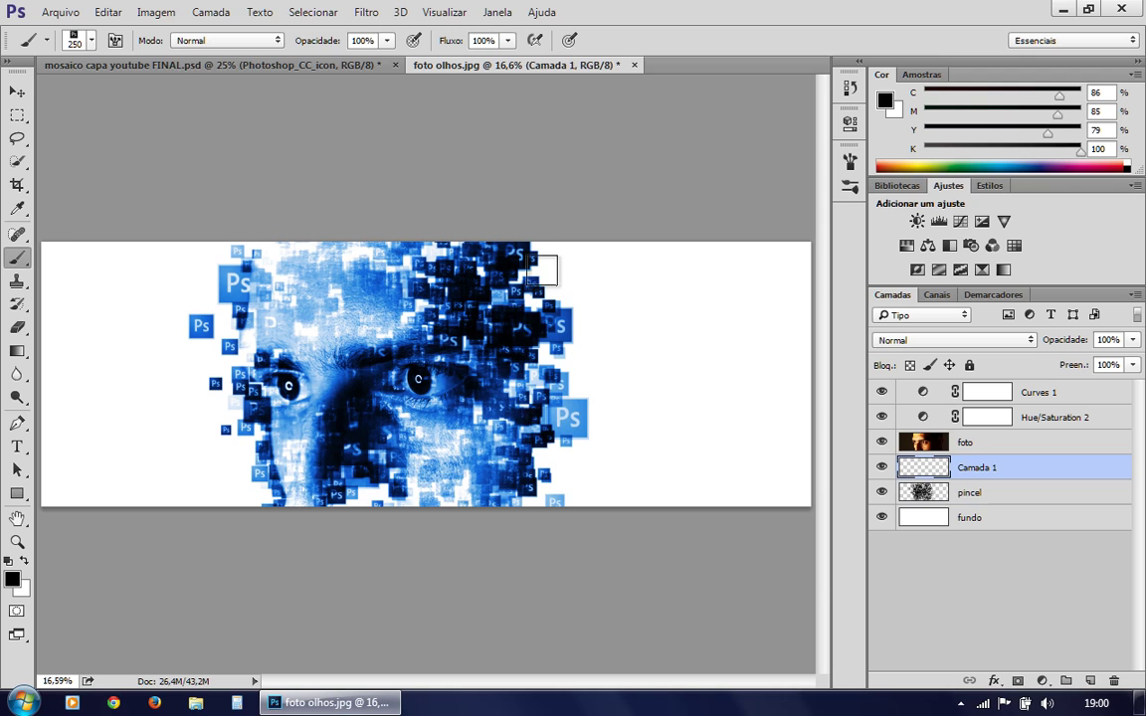
pyautogui.moveTo(574, 329)
pyautogui.mouseDown()
pyautogui.moveTo(513, 383)
pyautogui.moveTo(482, 339)
pyautogui.moveTo(368, 418)
pyautogui.moveTo(258, 358)
pyautogui.moveTo(263, 227)
pyautogui.moveTo(295, 319)
pyautogui.mouseUp()
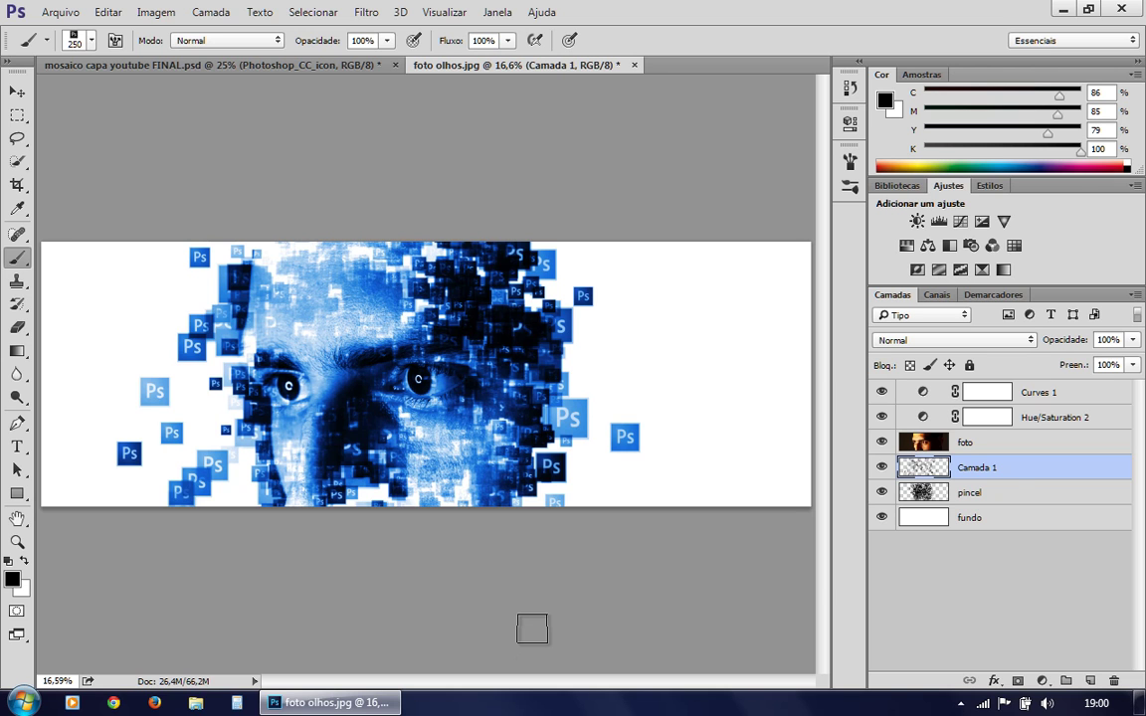
pyautogui.press('Delete')
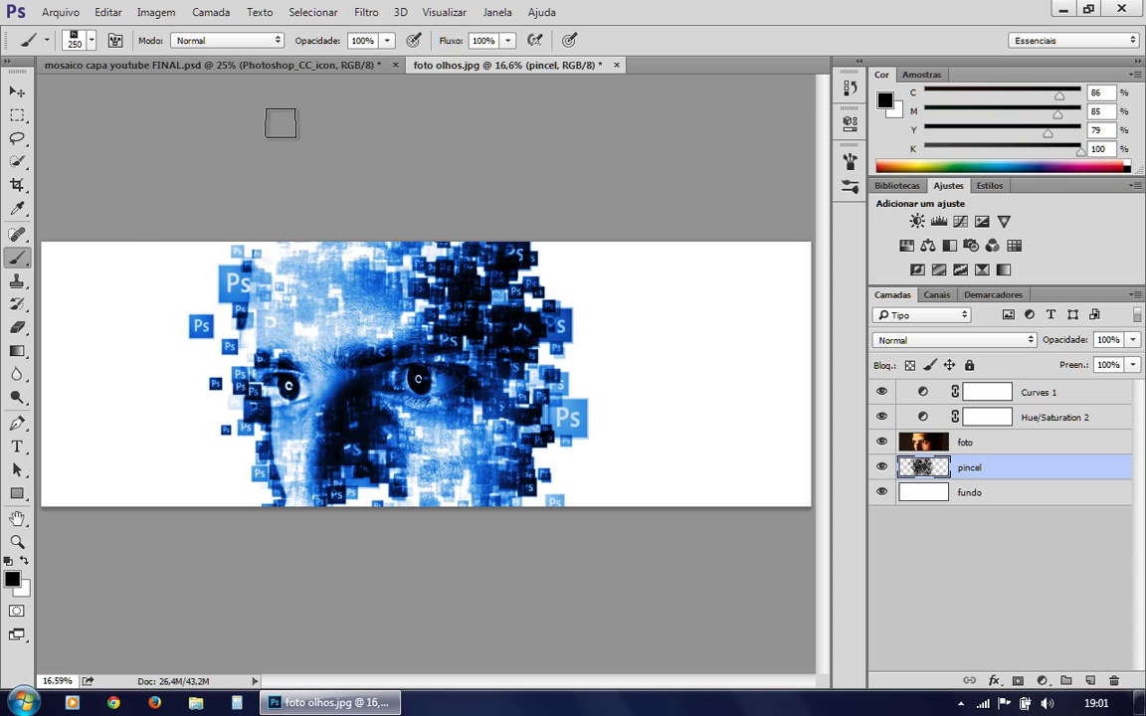
# - Switch to mosaico capa youtube FINAL.psd and hide the desfocado esq peq and desfocado esq grd layers
pyautogui.click(248, 68)
pyautogui.moveTo(491, 690); pyautogui.dragTo(466, 687)
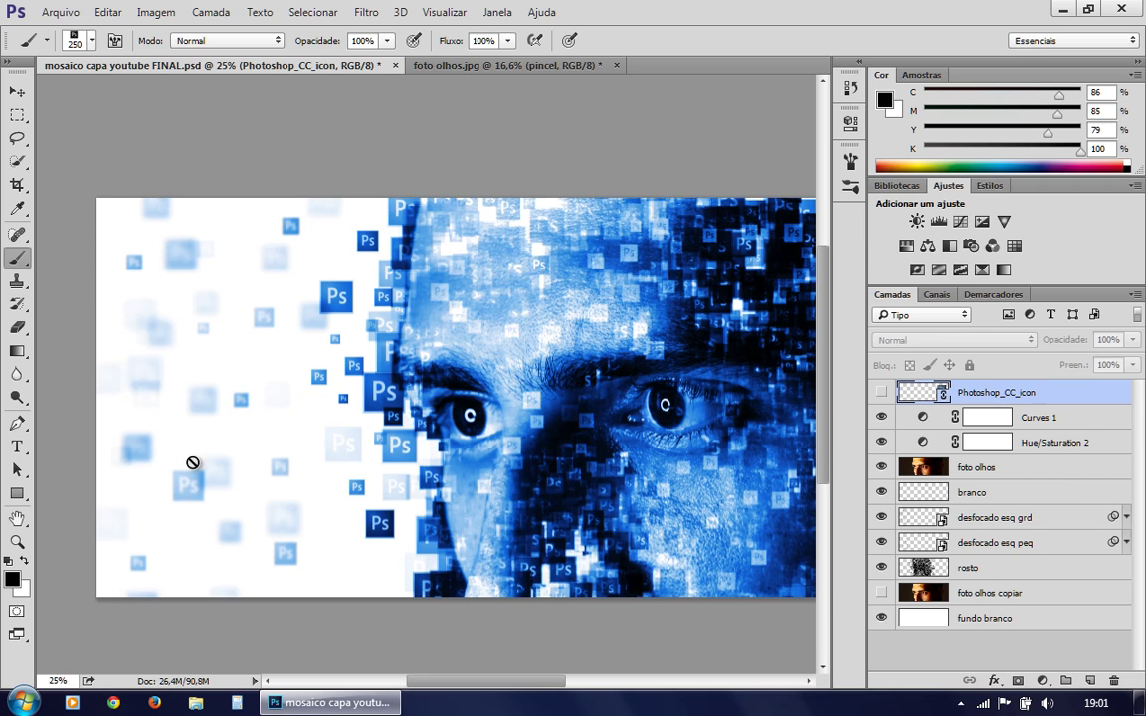
pyautogui.click(881, 543)
pyautogui.click(882, 519)
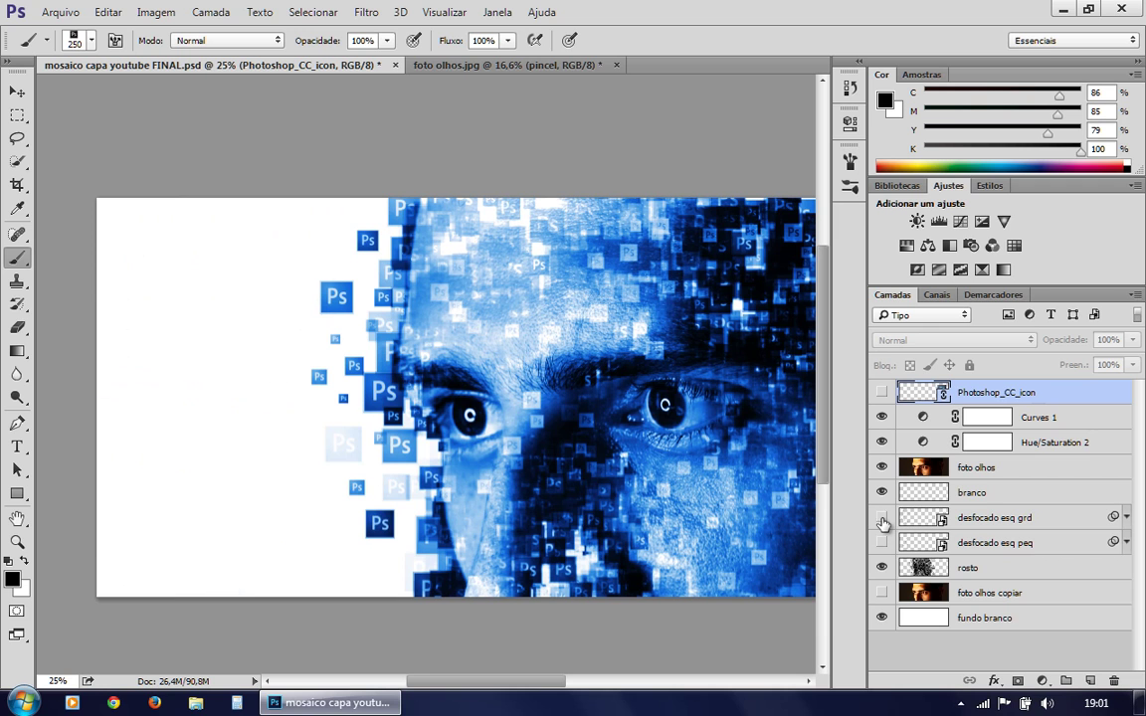
# - Preview the desfocado esq peq and desfocado esq grd layers one at a time, and restore the visibility of both
pyautogui.click(881, 518)
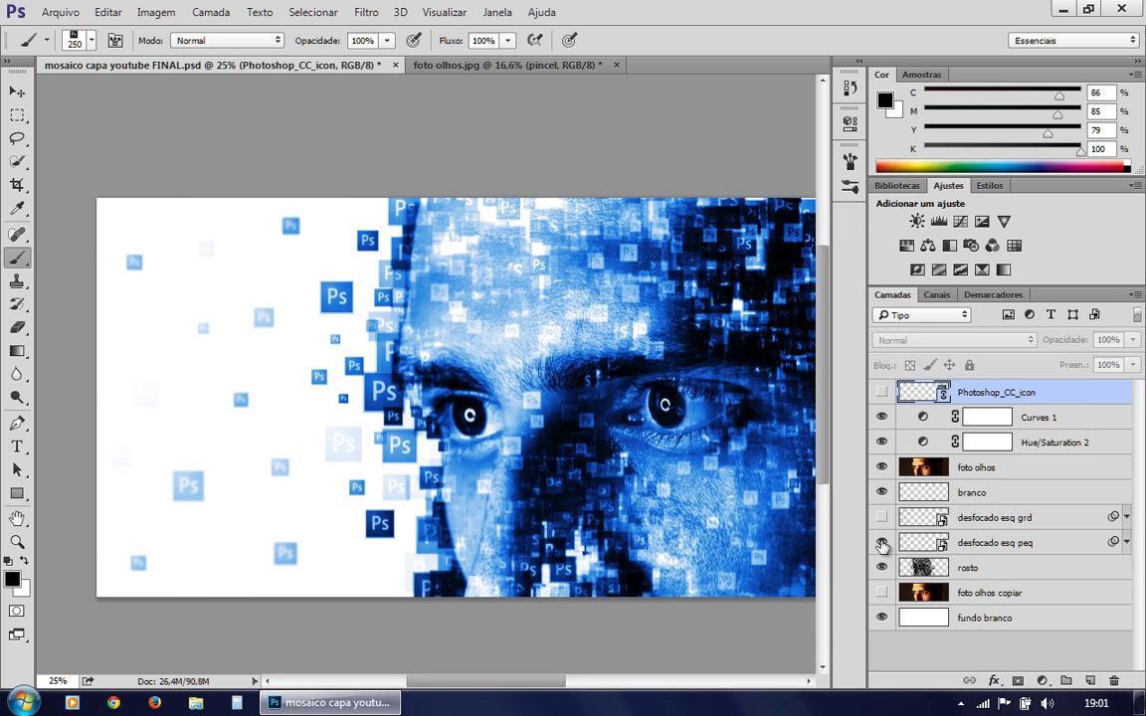
pyautogui.click(881, 518)
pyautogui.click(881, 519)
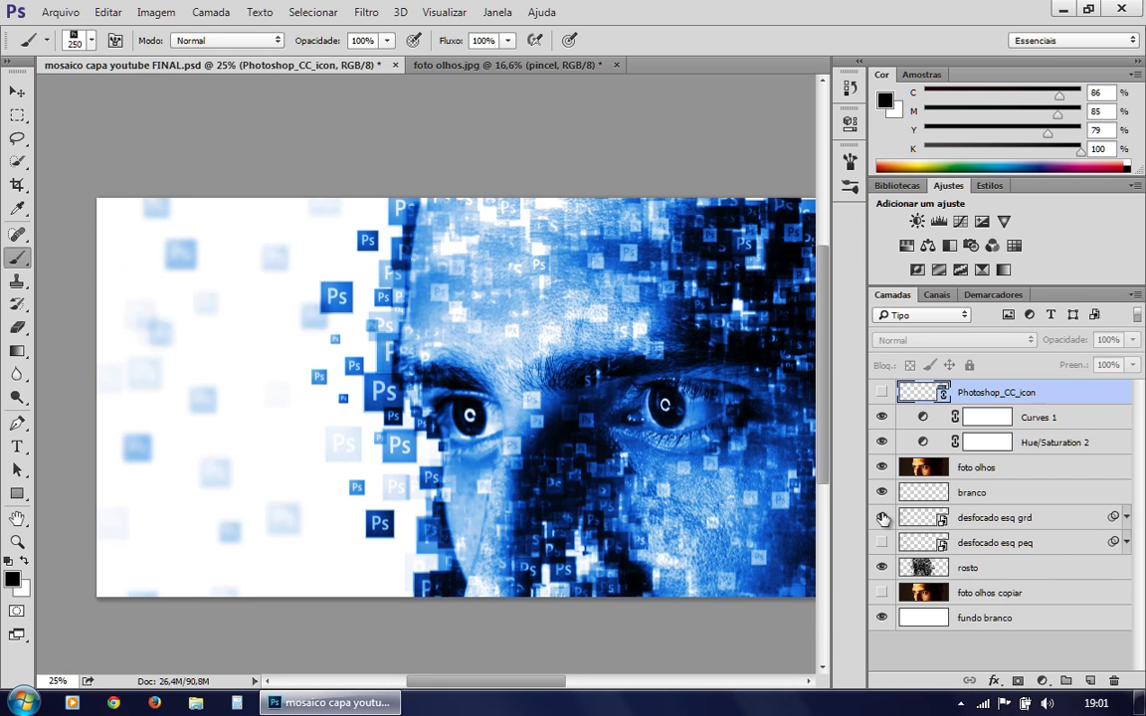
pyautogui.click(881, 518)
pyautogui.click(881, 518)
pyautogui.click(893, 527)
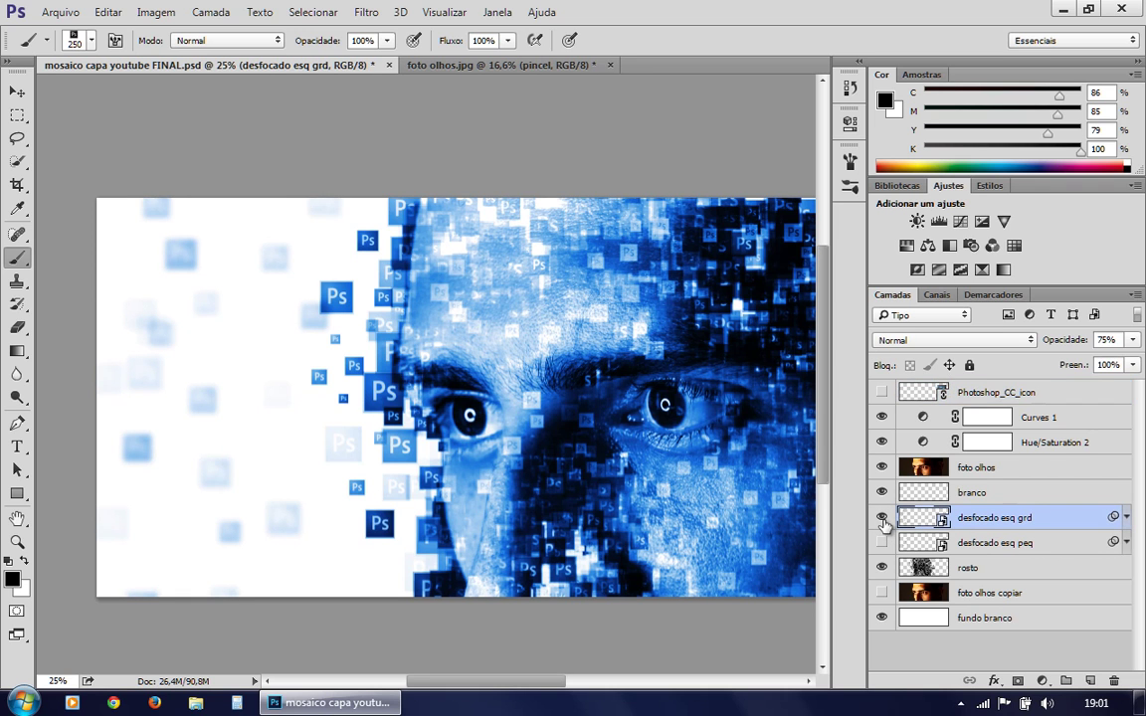
pyautogui.click(881, 518)
pyautogui.click(881, 518)
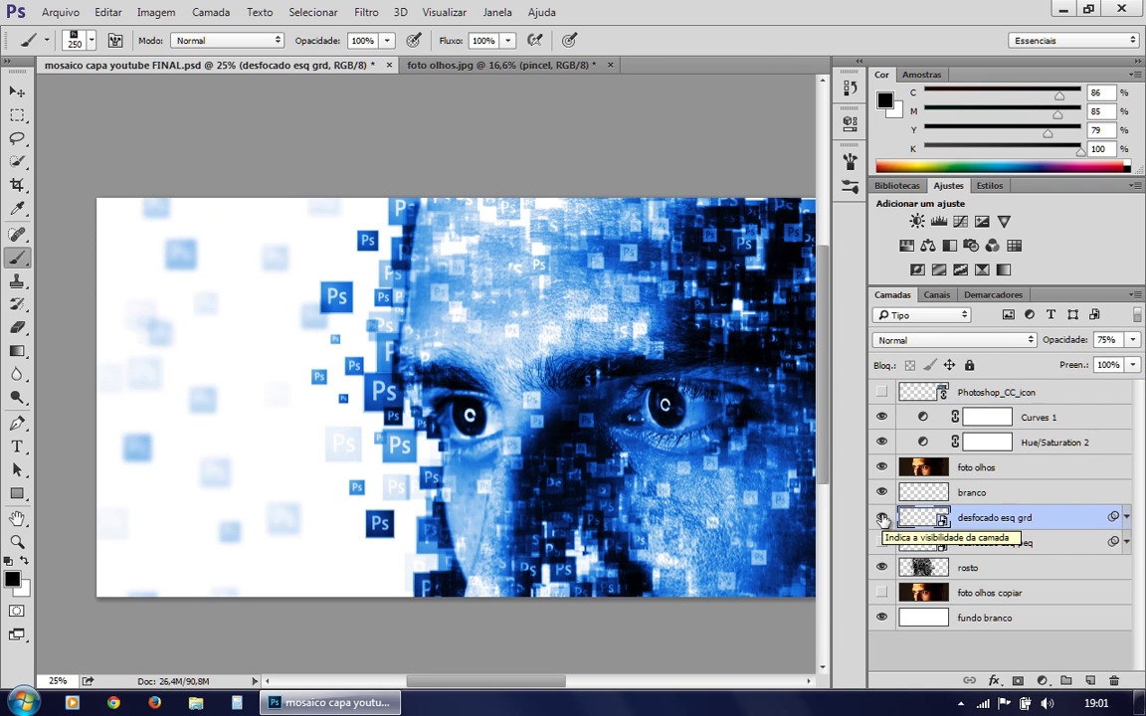
pyautogui.click(882, 543)
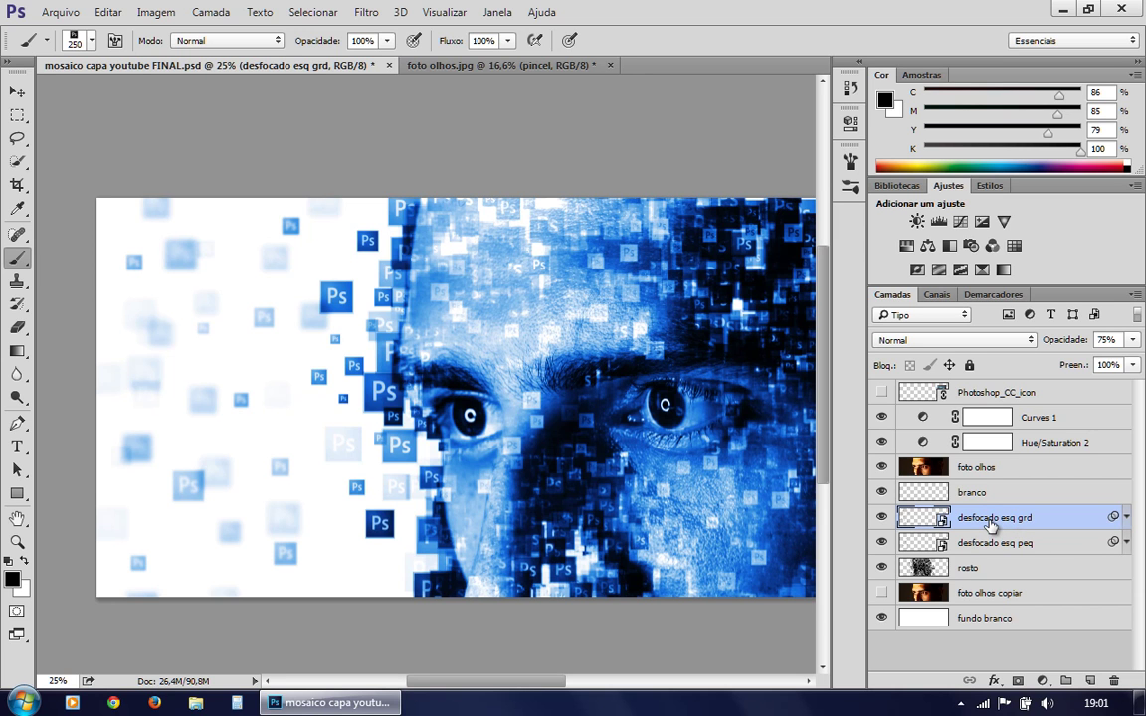
# - Check the Gaussian Blur smart filter radius of desfocado esq grd, and compare the image with and without that layer
pyautogui.click(1125, 520)
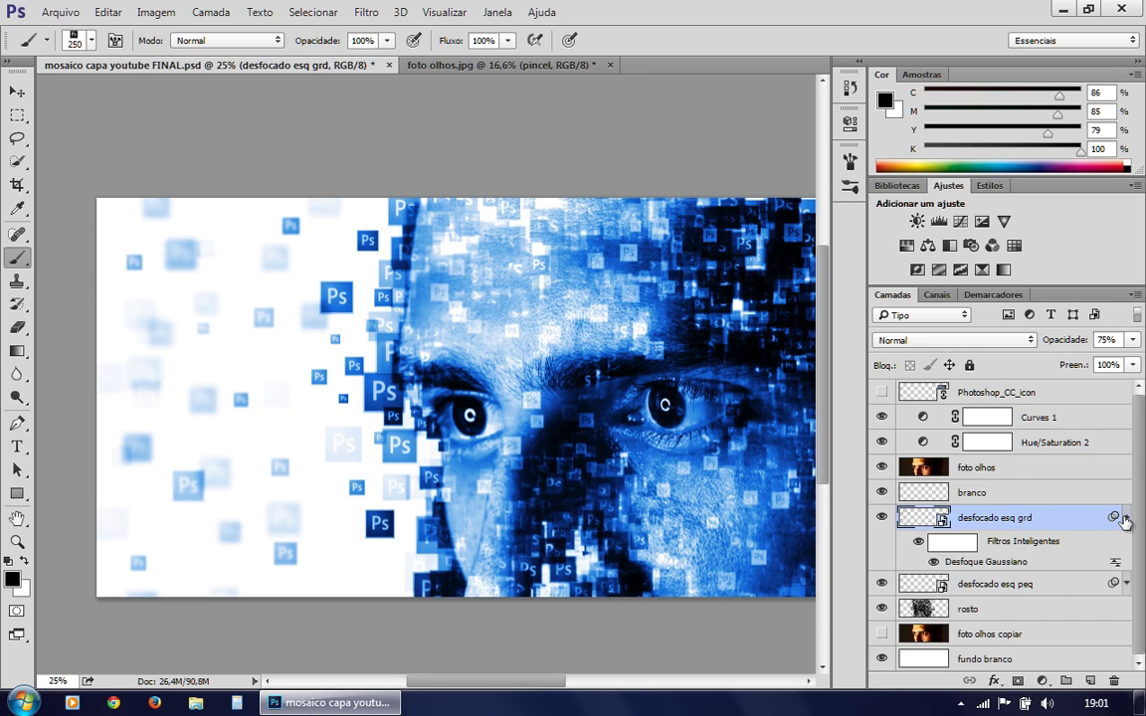
pyautogui.doubleClick(984, 562)
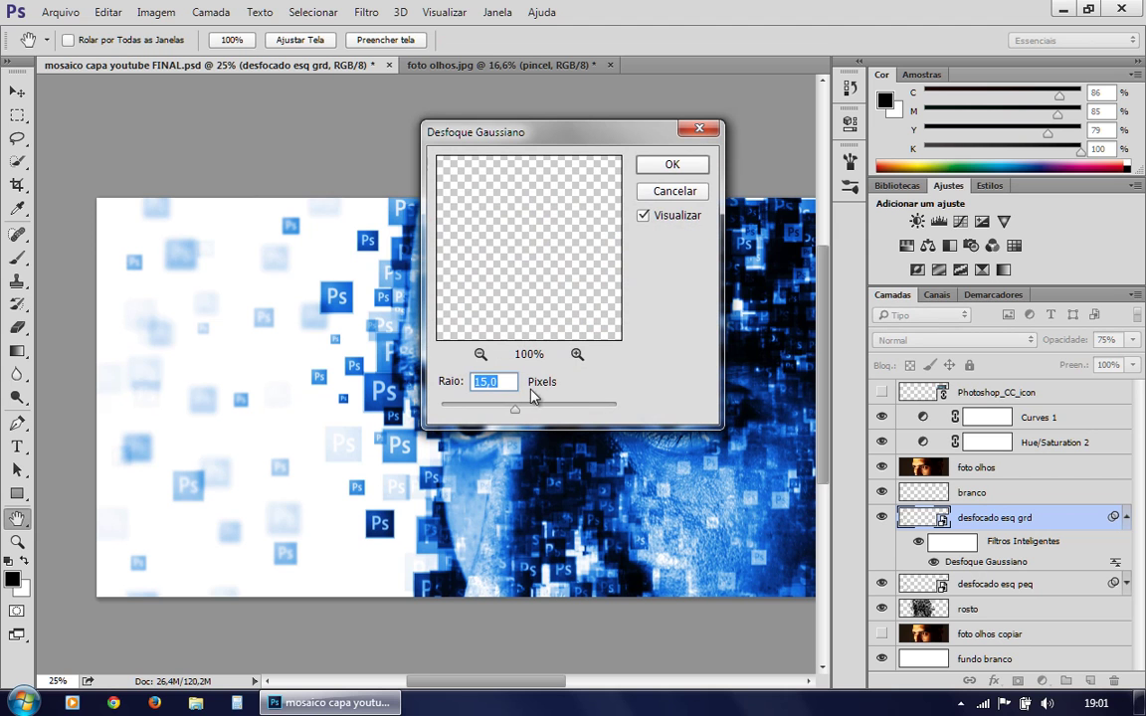
pyautogui.click(652, 185)
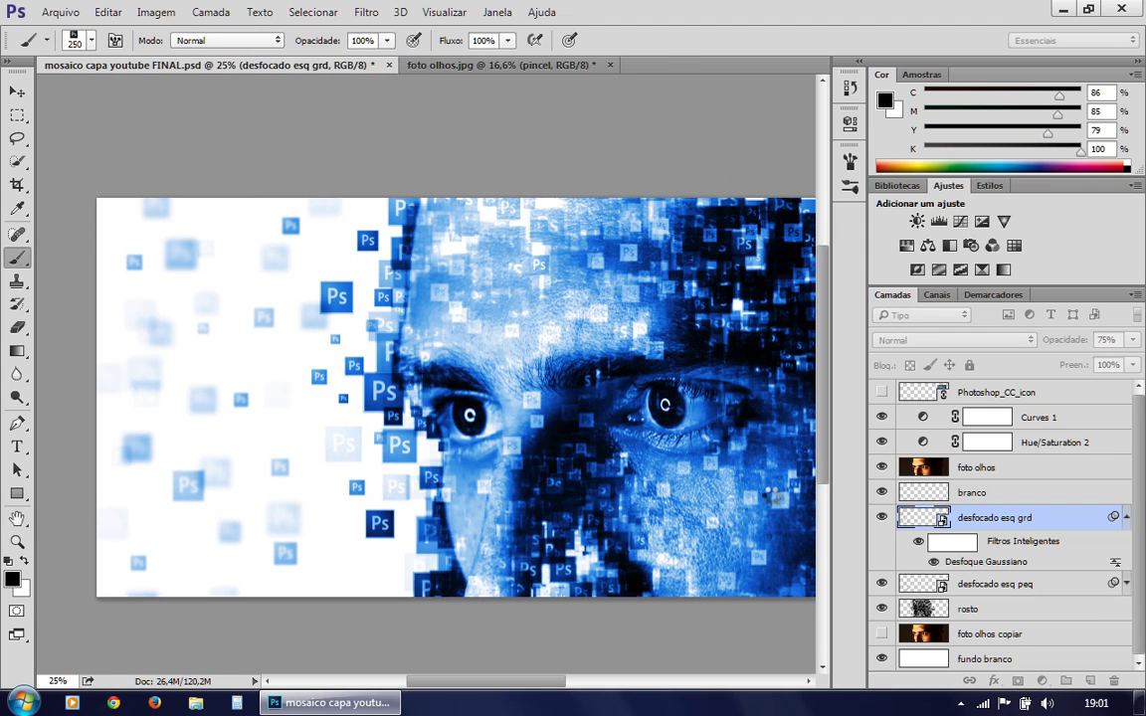
pyautogui.click(881, 517)
pyautogui.click(882, 517)
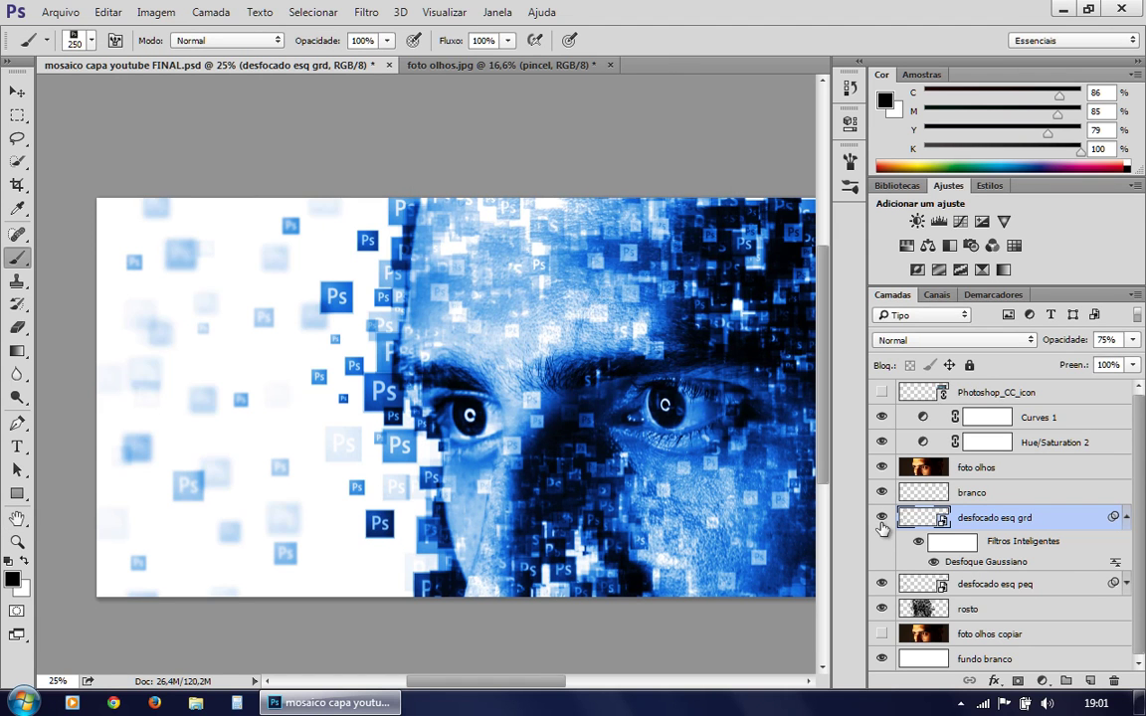
# - Collapse the desfocado esq grd filters and check the Gaussian Blur smart filter radius of the desfocado esq peq layer
pyautogui.click(1125, 518)
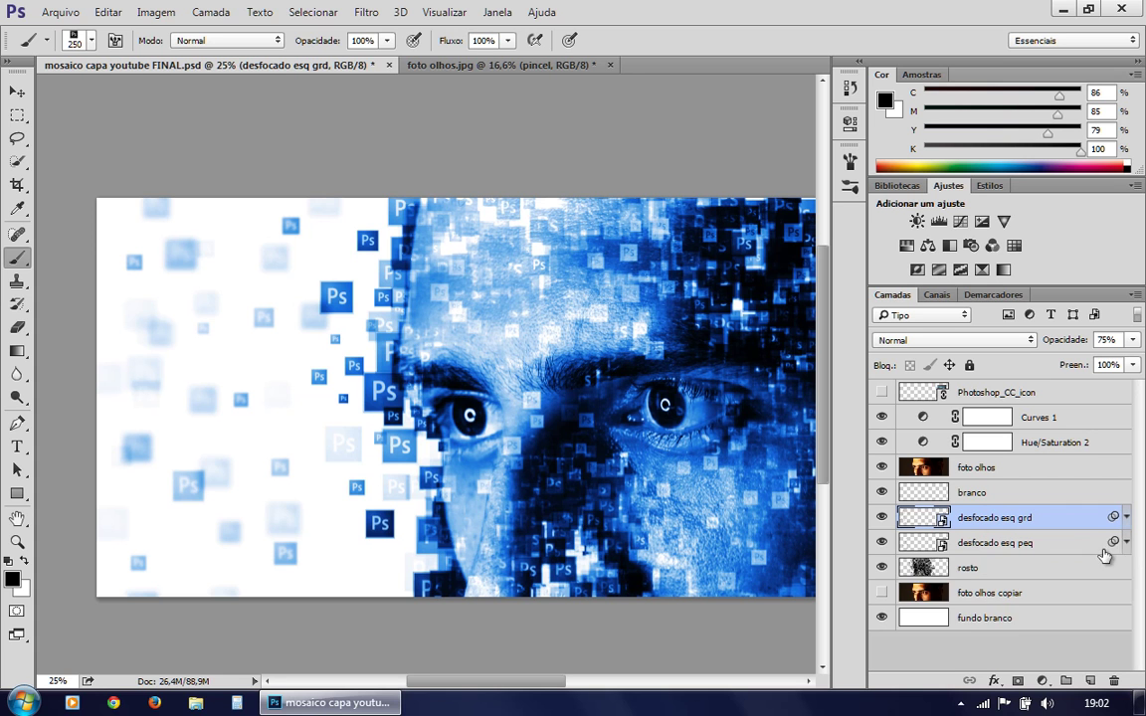
pyautogui.click(1127, 543)
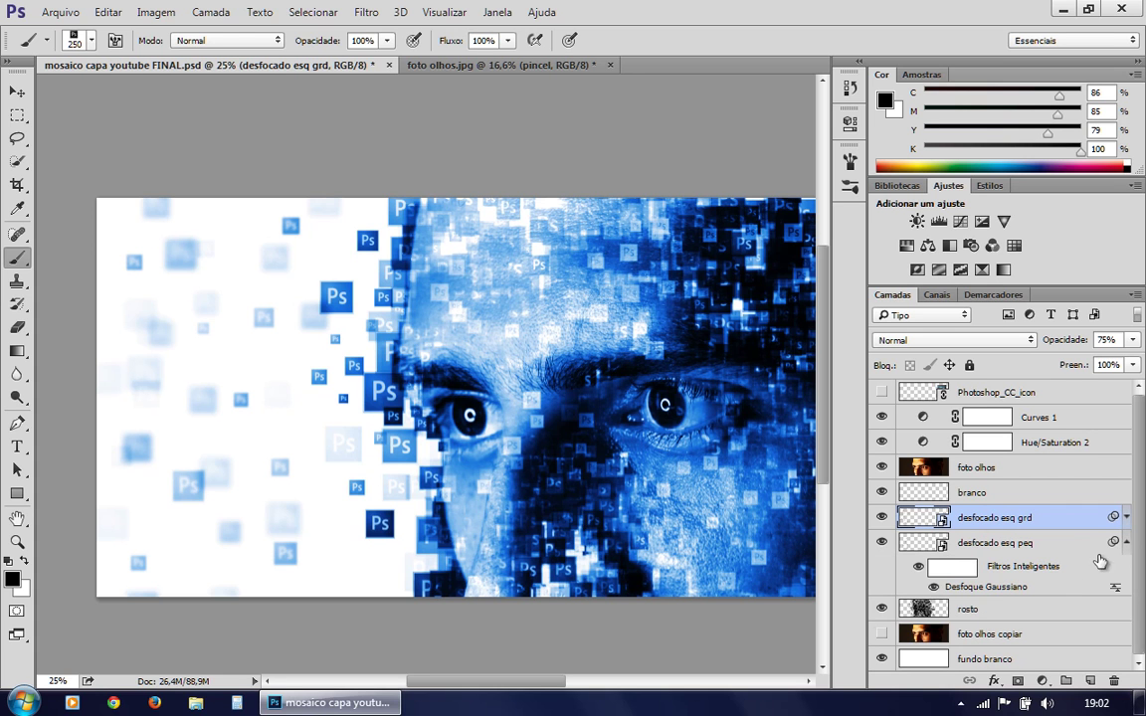
pyautogui.doubleClick(986, 587)
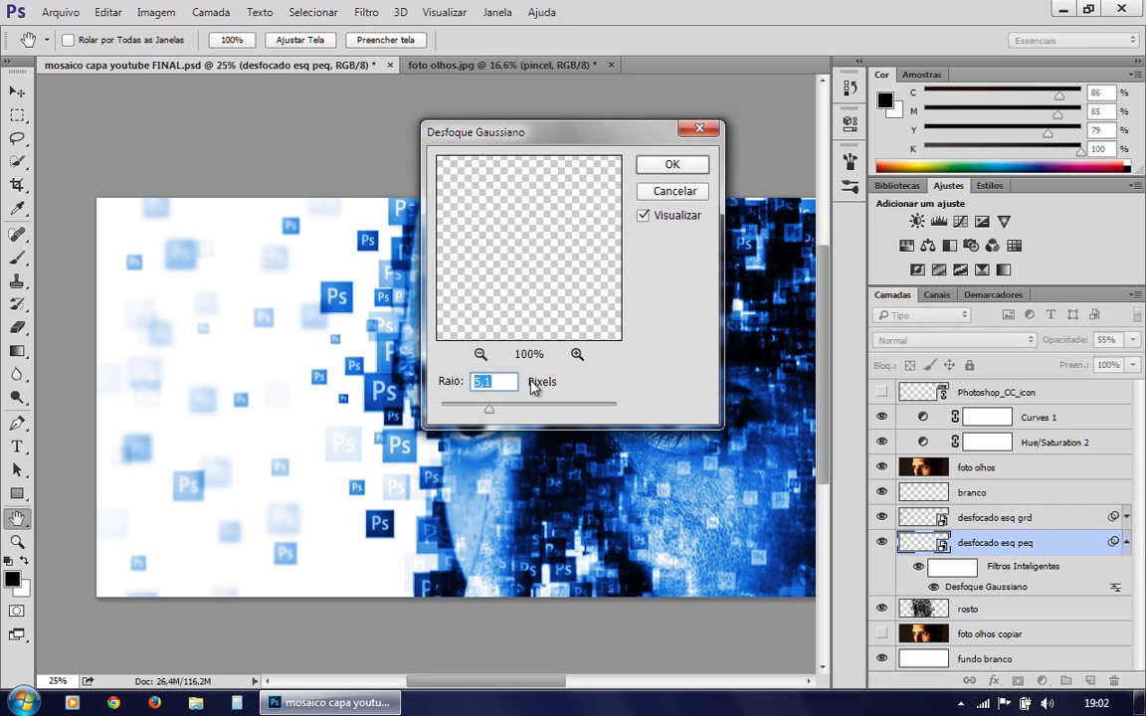
pyautogui.click(669, 166)
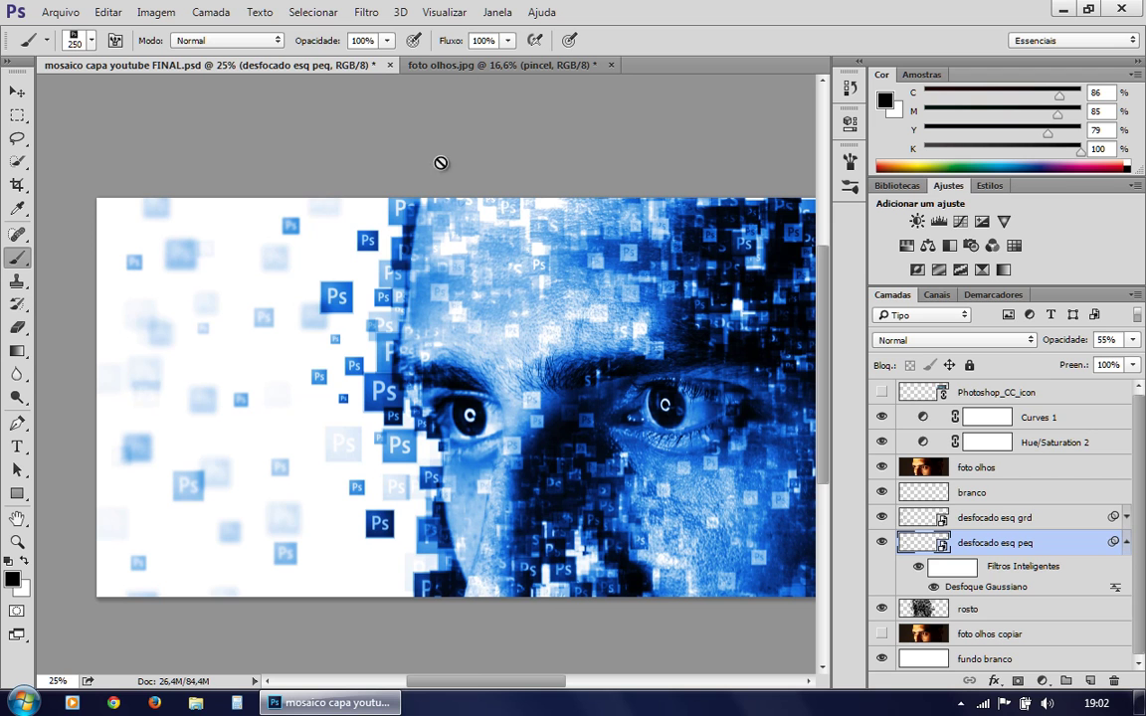
# - Activate the Move tool and switch back to foto olhos.jpg
pyautogui.moveTo(482, 683); pyautogui.dragTo(494, 684)
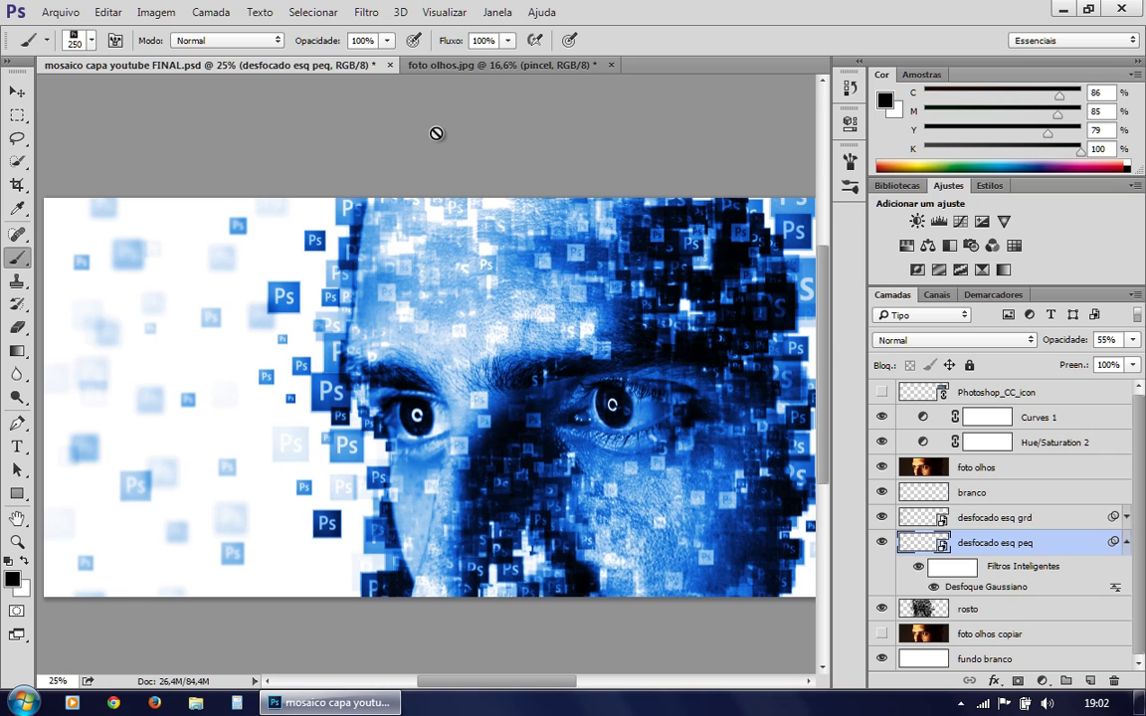
pyautogui.click(17, 91)
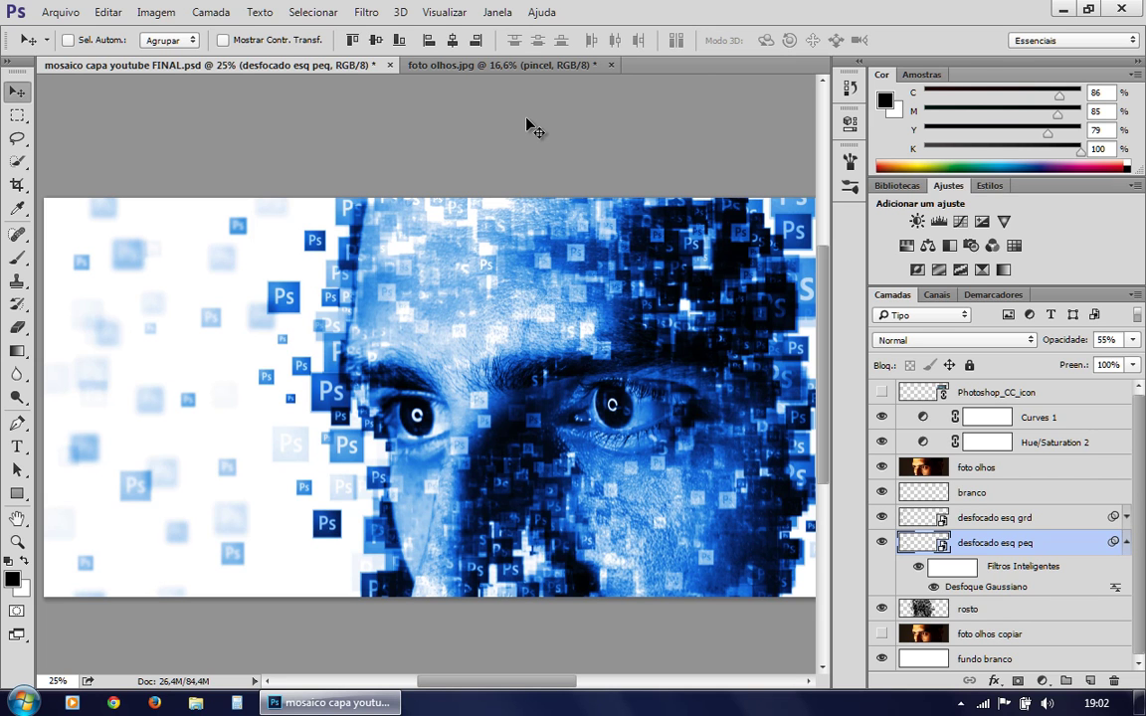
pyautogui.click(478, 68)
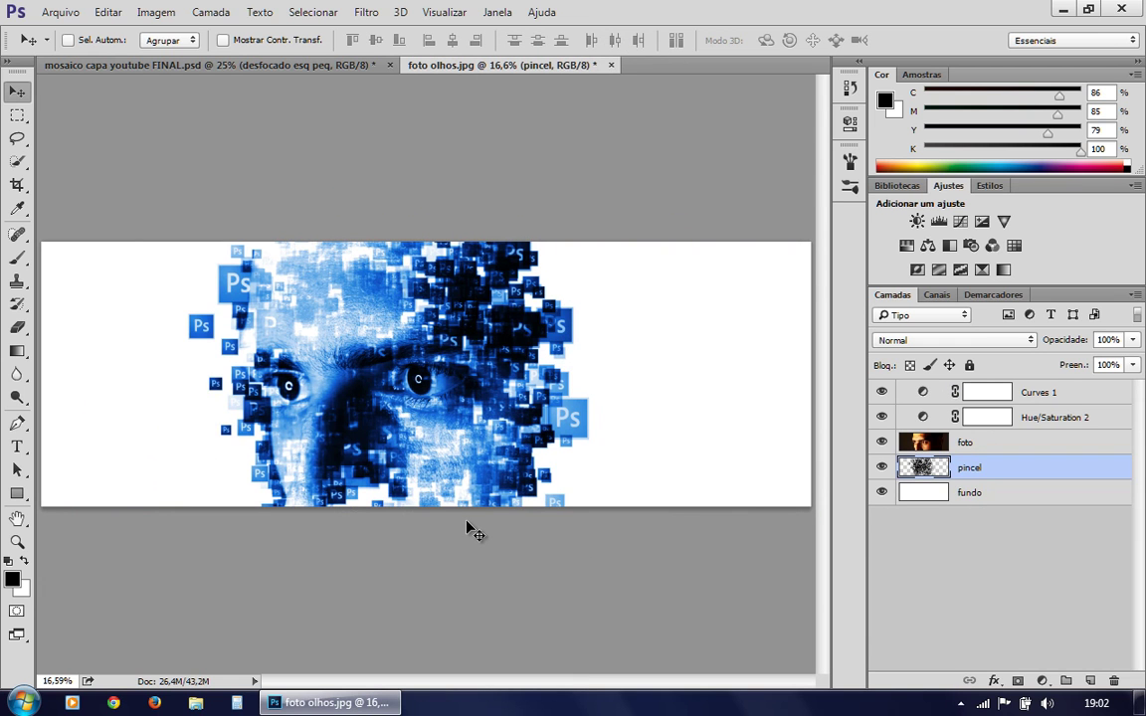
# - Examine the icon mosaic around the eyes, cheeks and dark edge of the face at 100% zoom with the panels hidden
pyautogui.hotkey('ctrl', '1')
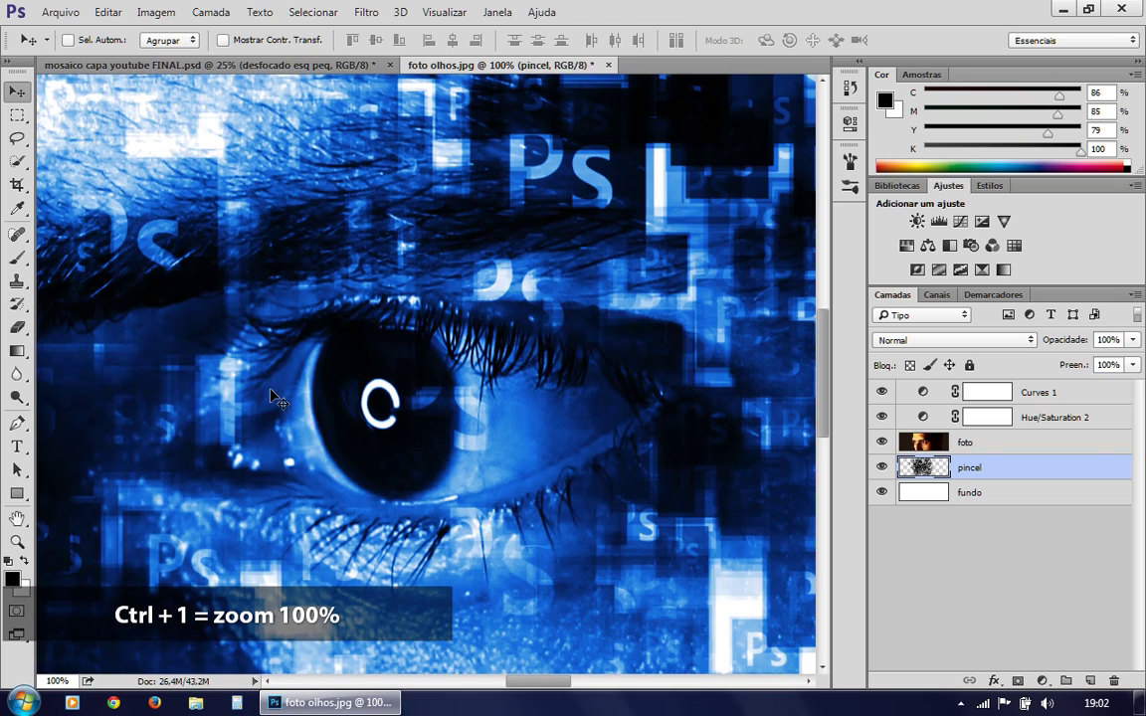
pyautogui.moveTo(199, 343); pyautogui.dragTo(709, 394)
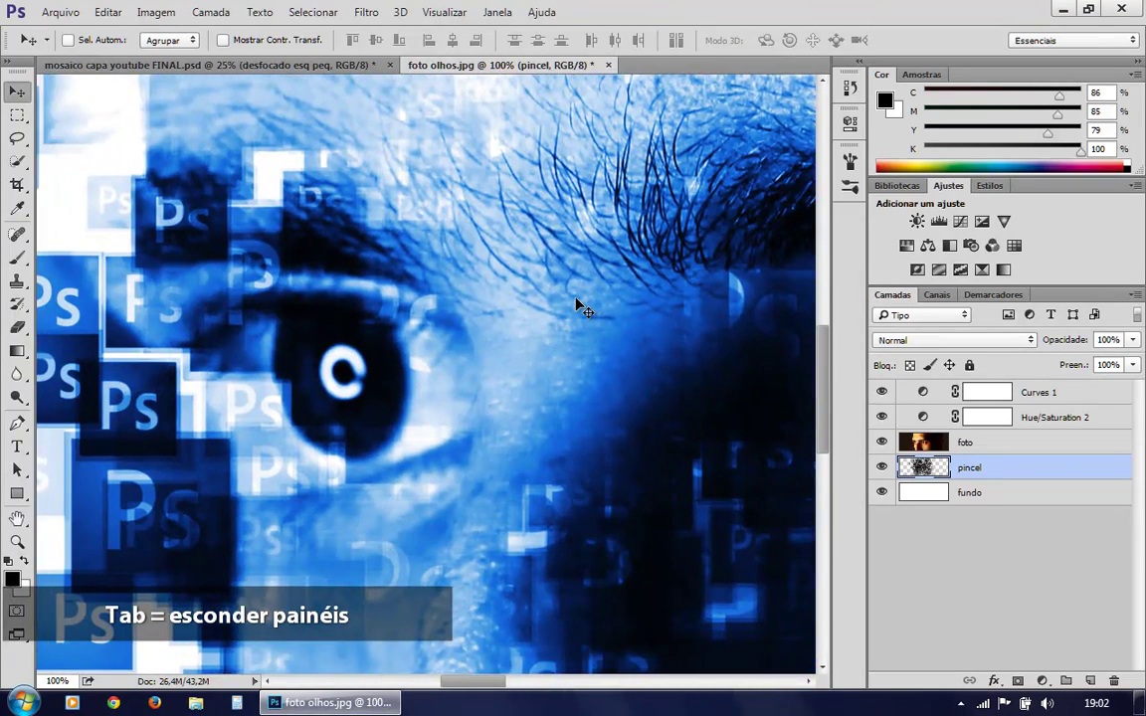
pyautogui.press('Tab')
pyautogui.moveTo(409, 348); pyautogui.dragTo(574, 526)
pyautogui.moveTo(828, 327); pyautogui.dragTo(467, 297)
pyautogui.moveTo(893, 525); pyautogui.dragTo(575, 333)
pyautogui.moveTo(622, 414); pyautogui.dragTo(480, 292)
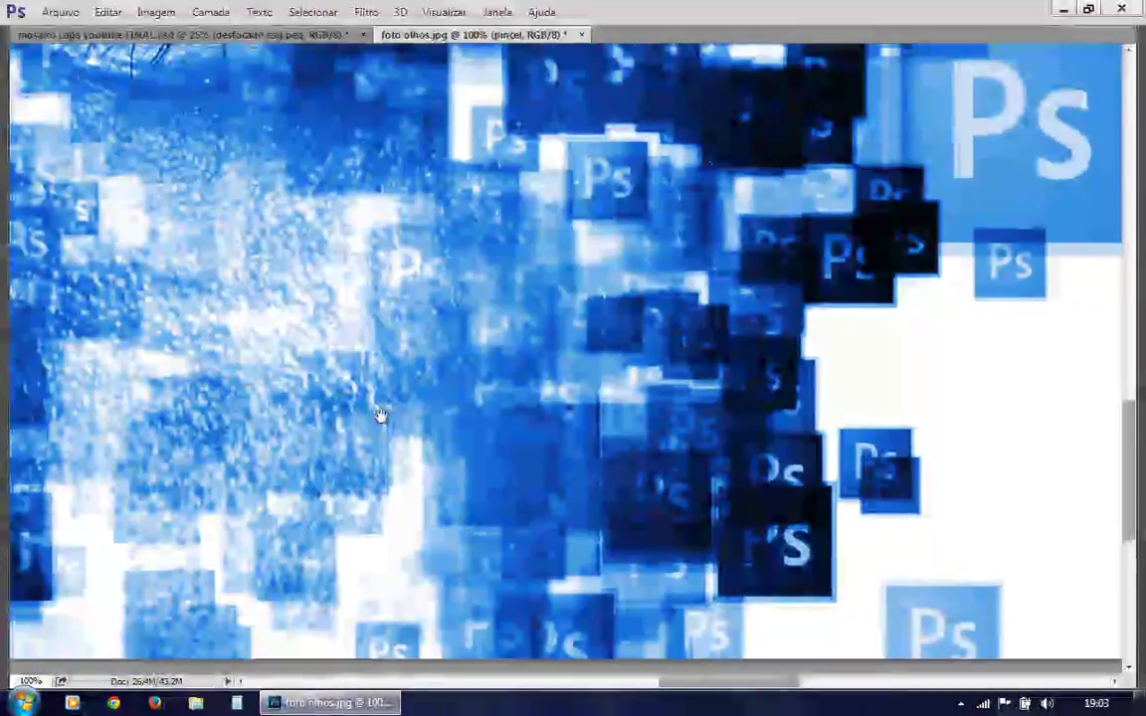
pyautogui.moveTo(381, 416); pyautogui.dragTo(805, 434)
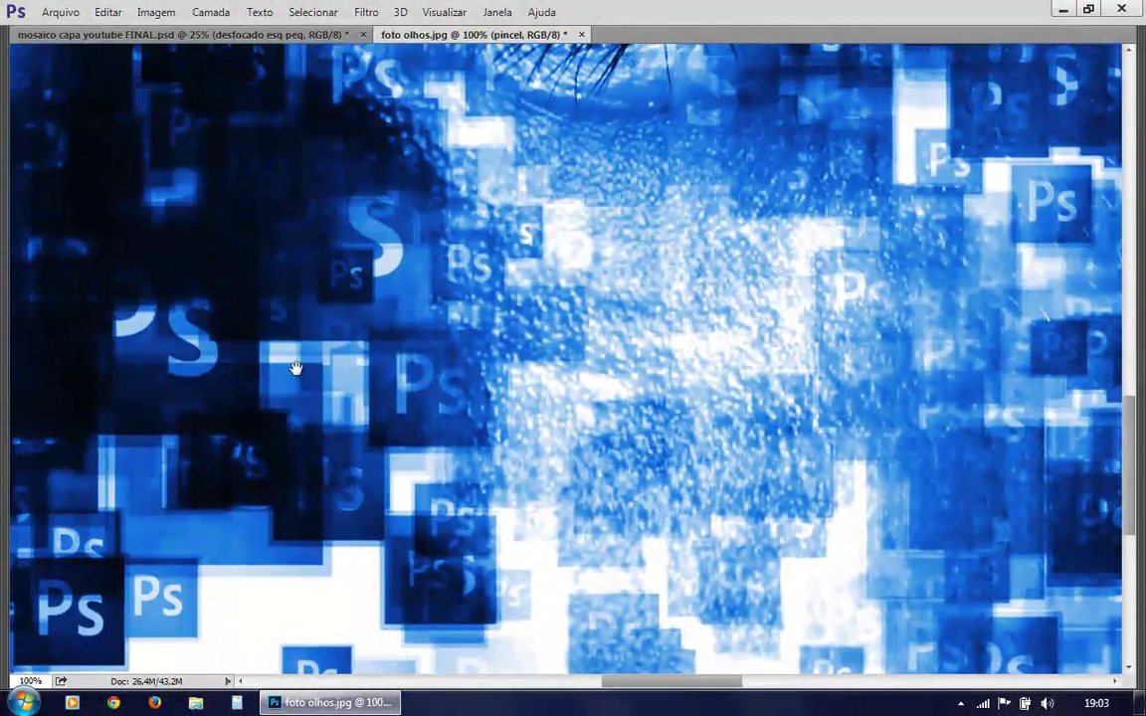
pyautogui.moveTo(289, 366); pyautogui.dragTo(677, 404)
pyautogui.moveTo(341, 252)
pyautogui.mouseDown()
pyautogui.moveTo(729, 327)
pyautogui.moveTo(664, 515)
pyautogui.mouseUp()
pyautogui.moveTo(554, 240)
pyautogui.mouseDown()
pyautogui.moveTo(552, 392)
pyautogui.moveTo(580, 487)
pyautogui.mouseUp()
pyautogui.moveTo(501, 190)
pyautogui.mouseDown()
pyautogui.moveTo(591, 341)
pyautogui.moveTo(504, 170)
pyautogui.mouseUp()
pyautogui.moveTo(737, 340); pyautogui.dragTo(434, 391)
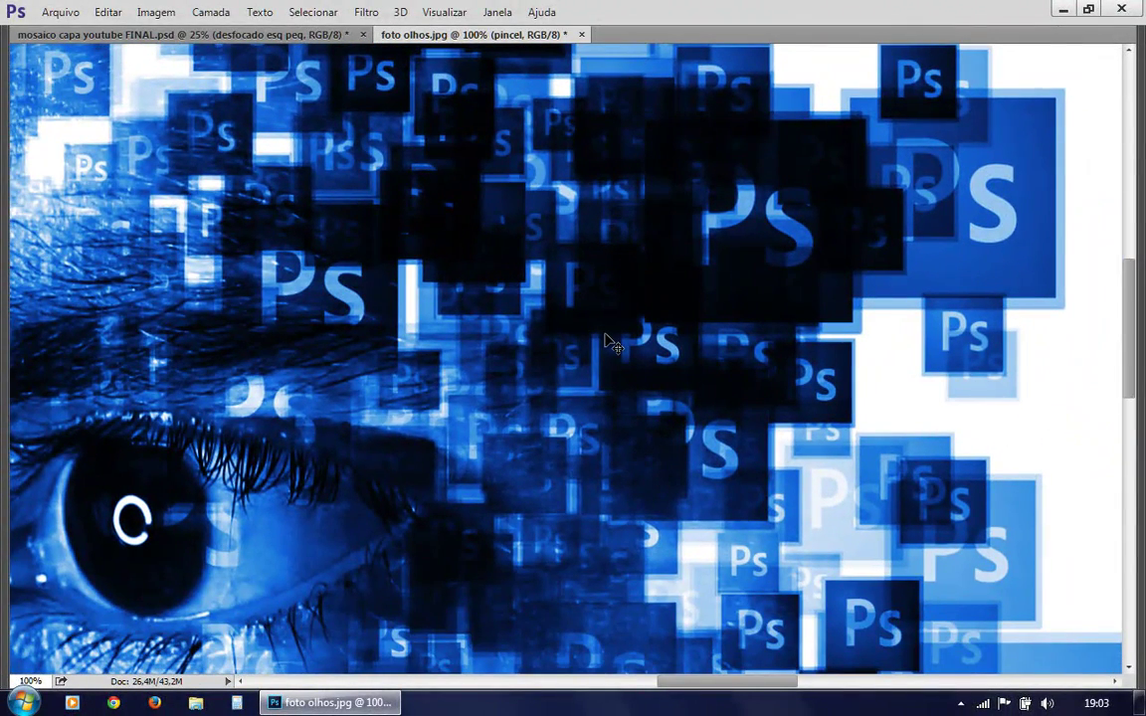
# - Review the whole mosaic face at 33.33% zoom and bring the hidden panels back
pyautogui.scroll(-3, 611, 343)
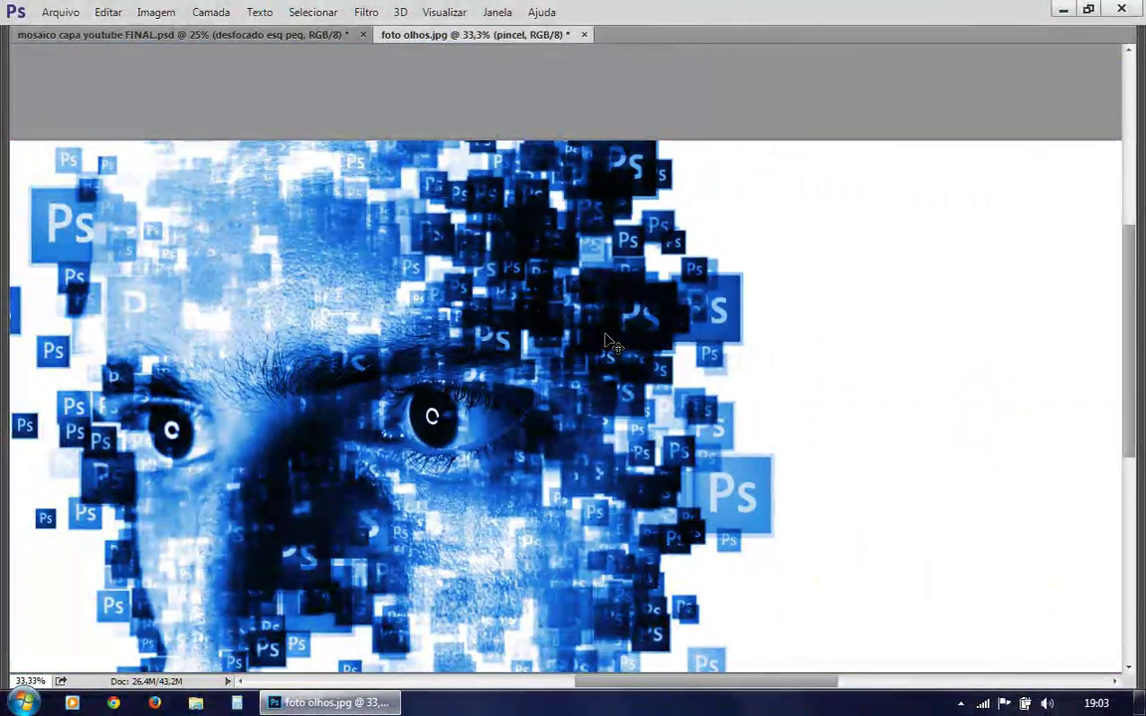
pyautogui.moveTo(641, 353); pyautogui.dragTo(798, 366)
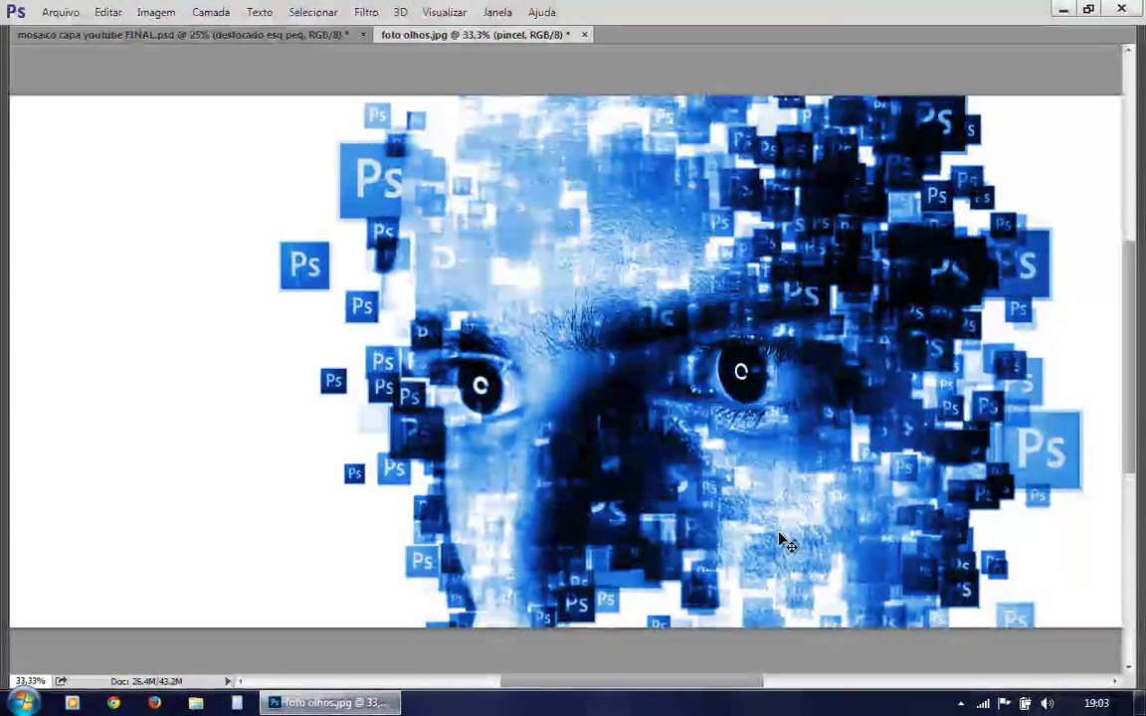
pyautogui.press('Tab')
pyautogui.moveTo(525, 557); pyautogui.dragTo(372, 547)
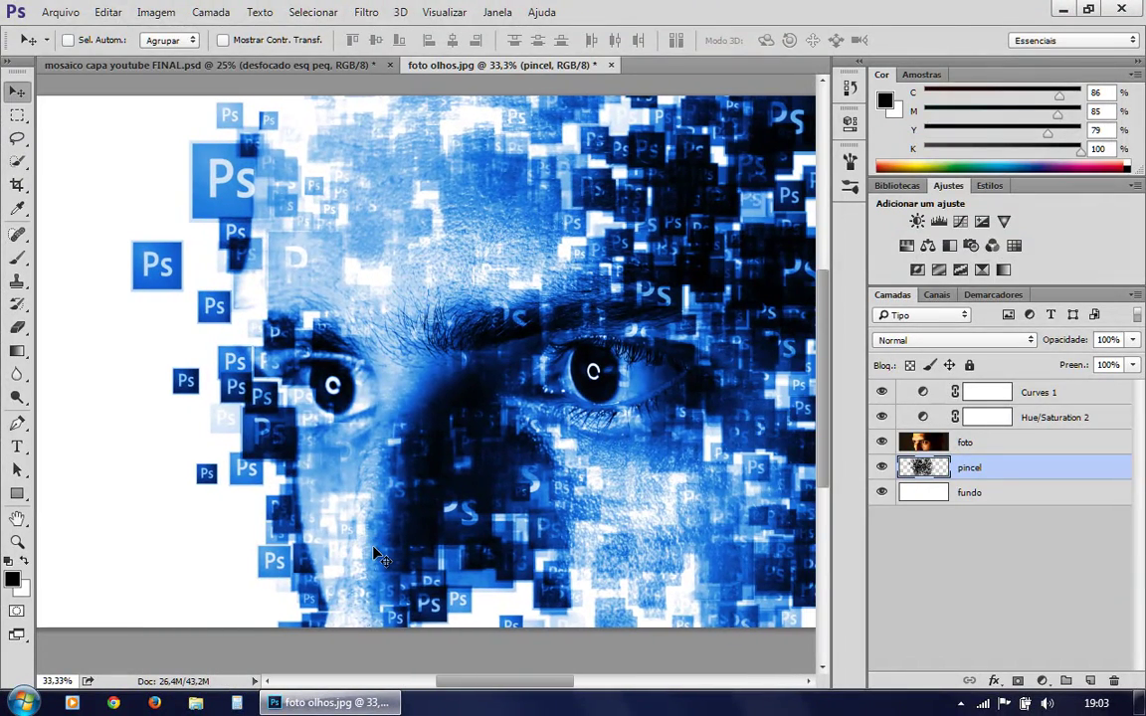
pyautogui.hotkey('ctrl', 'z')
pyautogui.moveTo(424, 438); pyautogui.dragTo(415, 446)
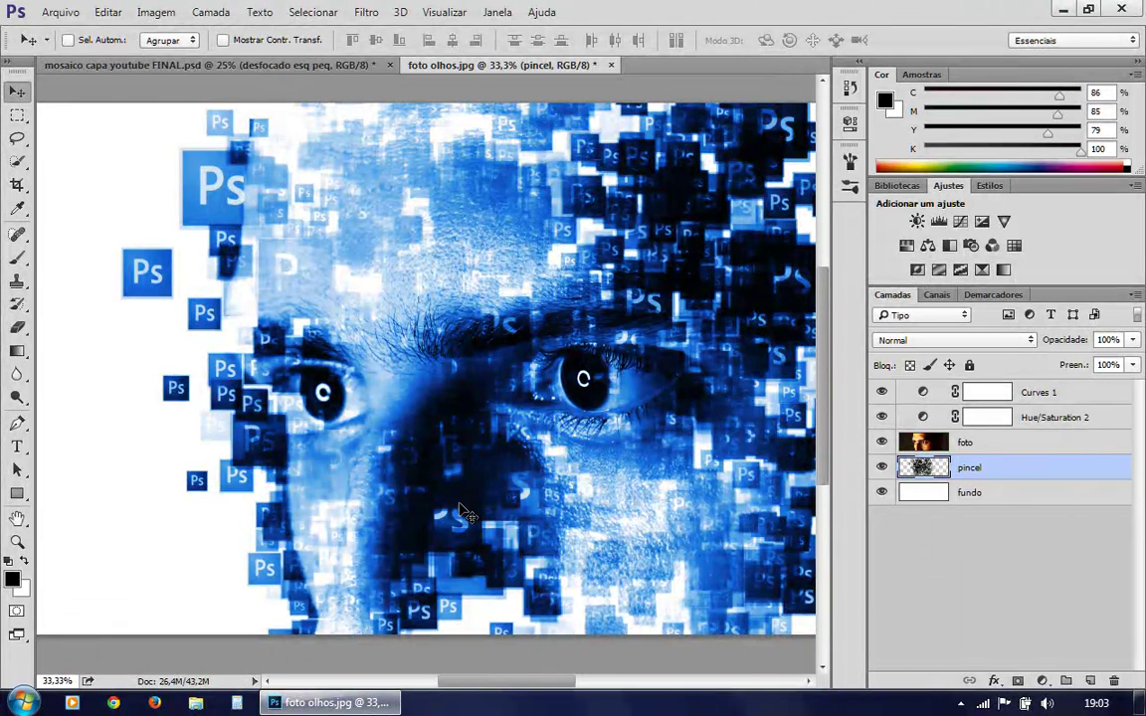
pyautogui.moveTo(512, 684); pyautogui.dragTo(498, 686)
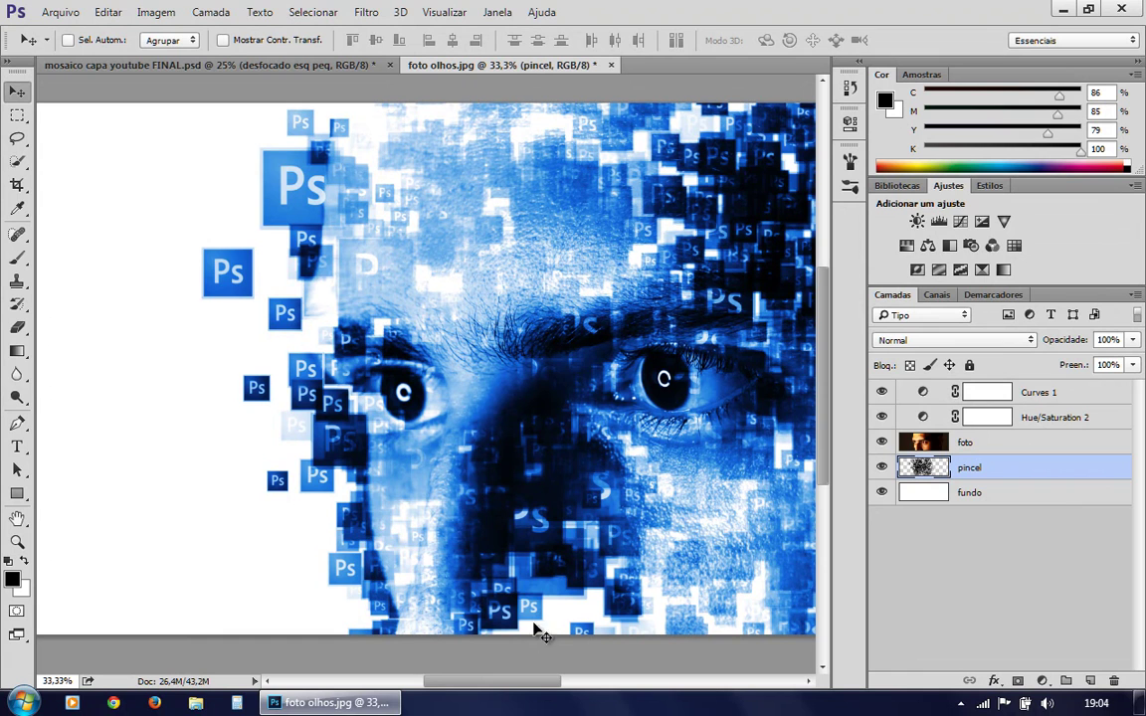
pyautogui.moveTo(543, 682)
pyautogui.mouseDown()
pyautogui.moveTo(529, 687)
pyautogui.moveTo(546, 686)
pyautogui.mouseUp()
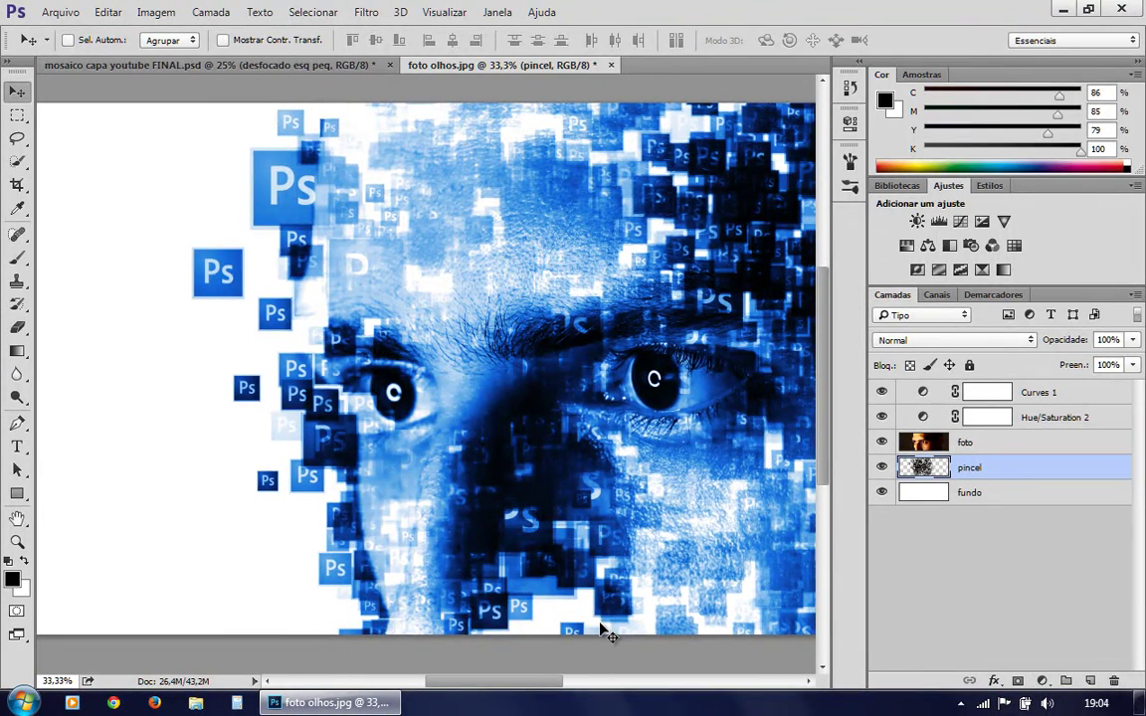